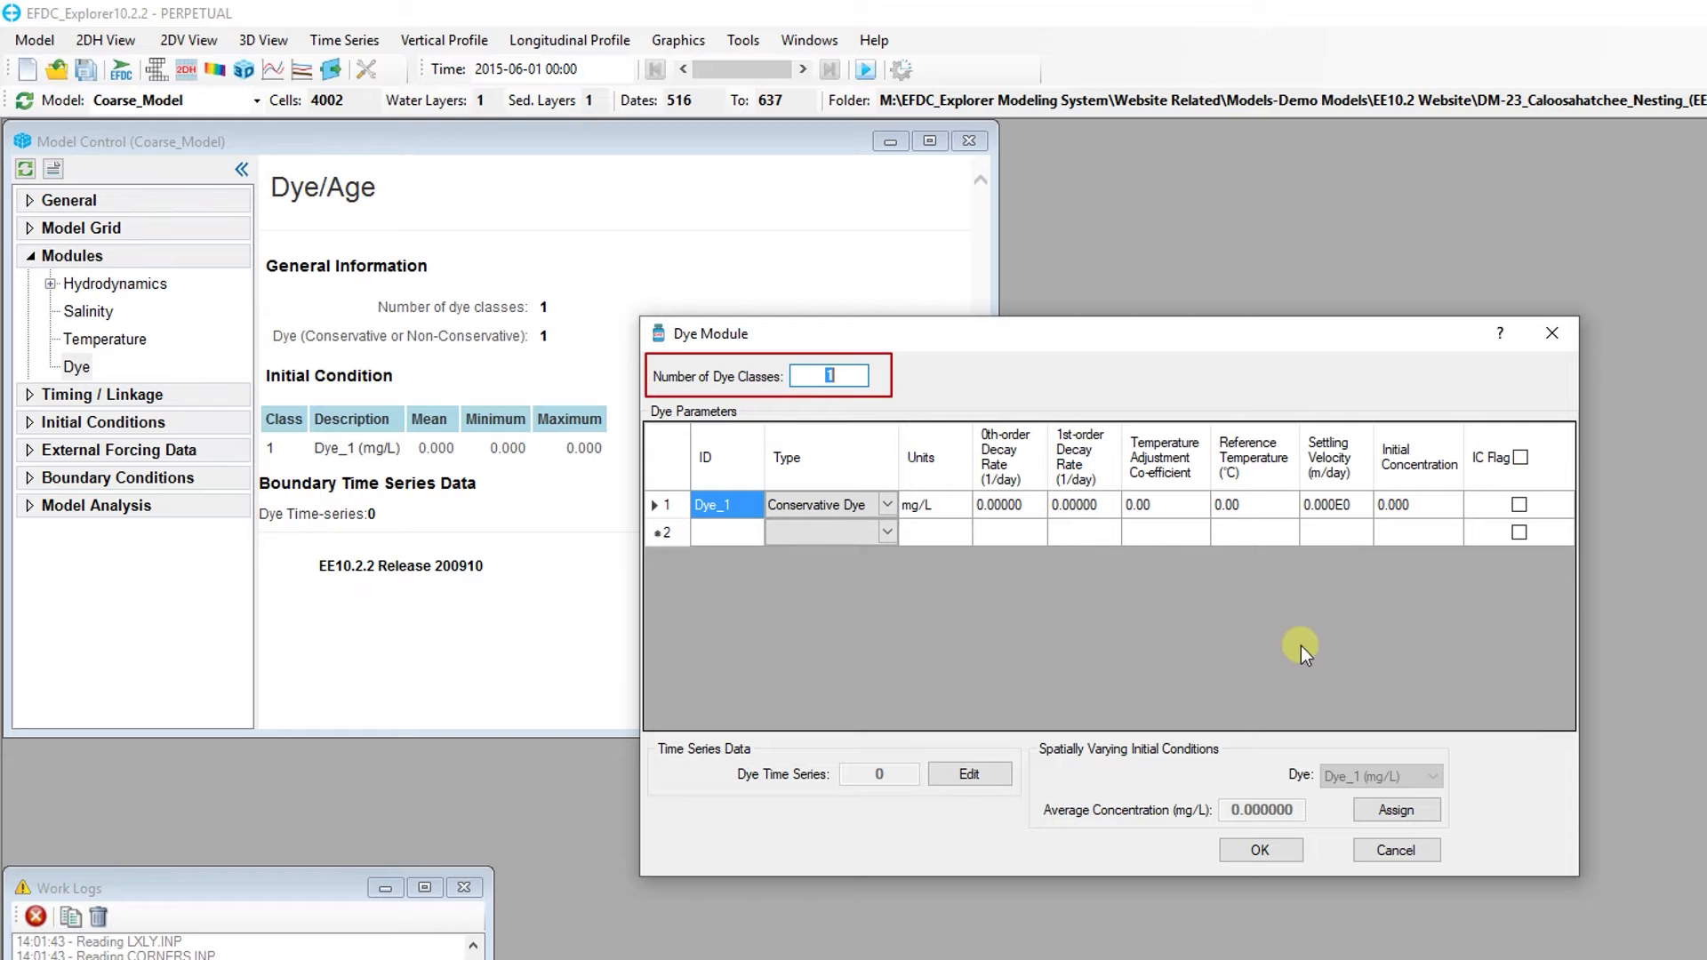
Set the number of dye classes to 2 in the Dye Module
{"action": "left_click", "coordinate": [828, 374]}
{"action": "type", "text": "2"}
{"action": "key", "text": "Return"}
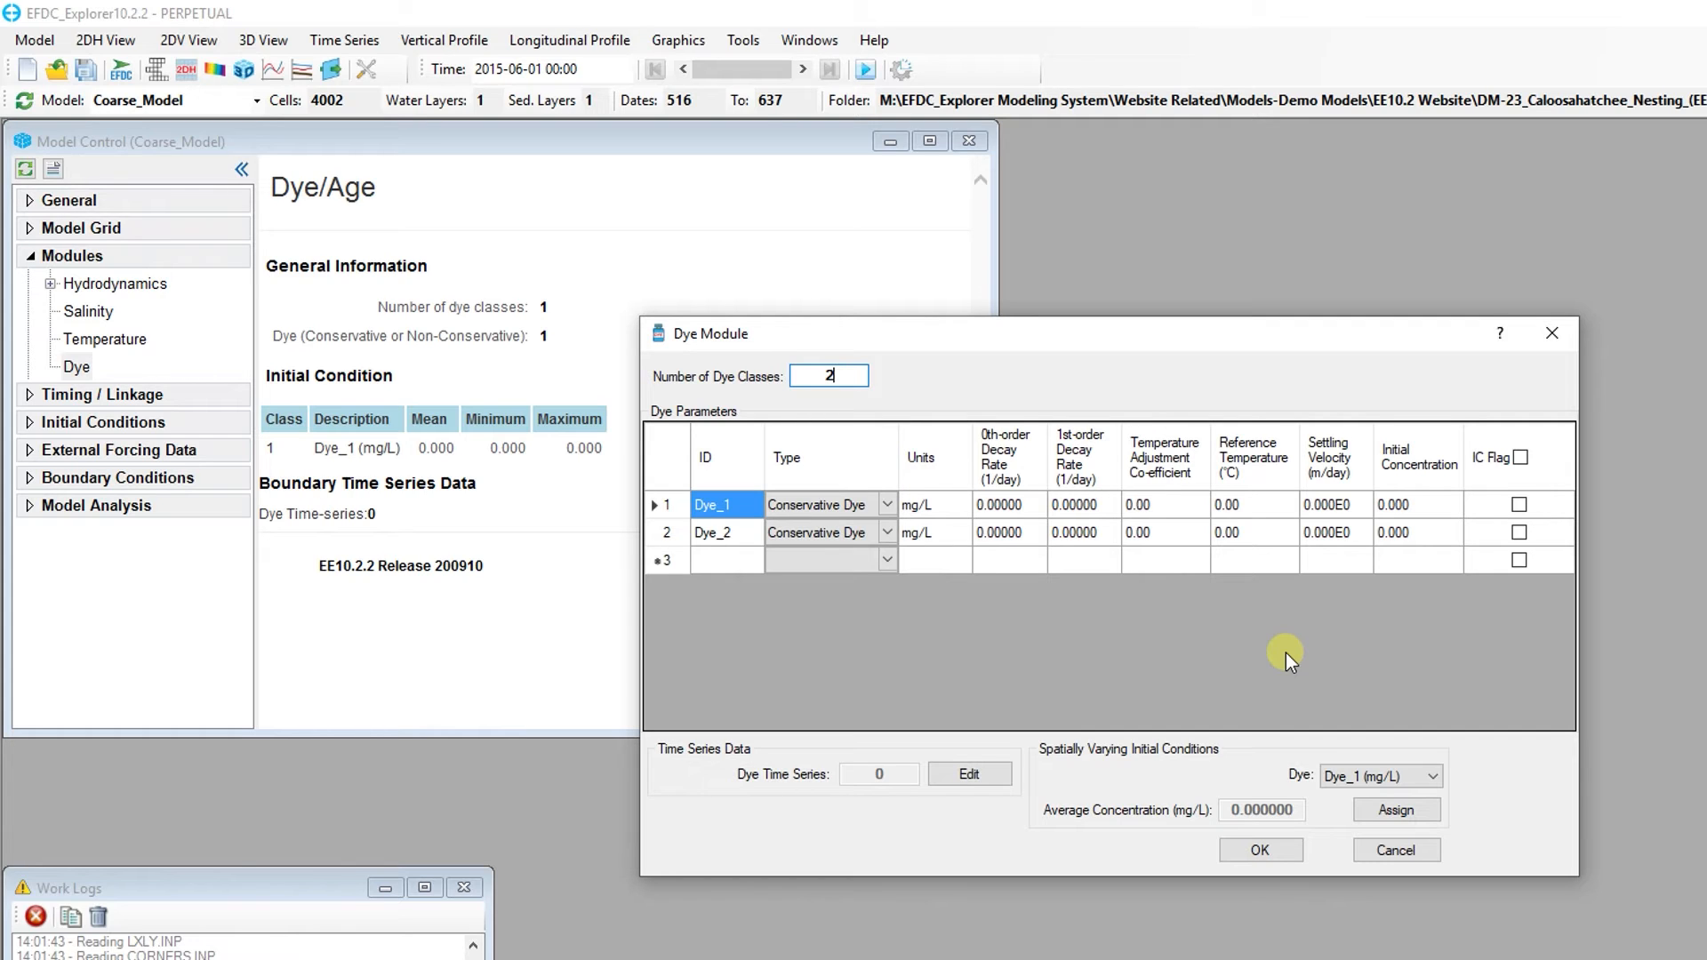
{"action": "left_click", "coordinate": [890, 506]}
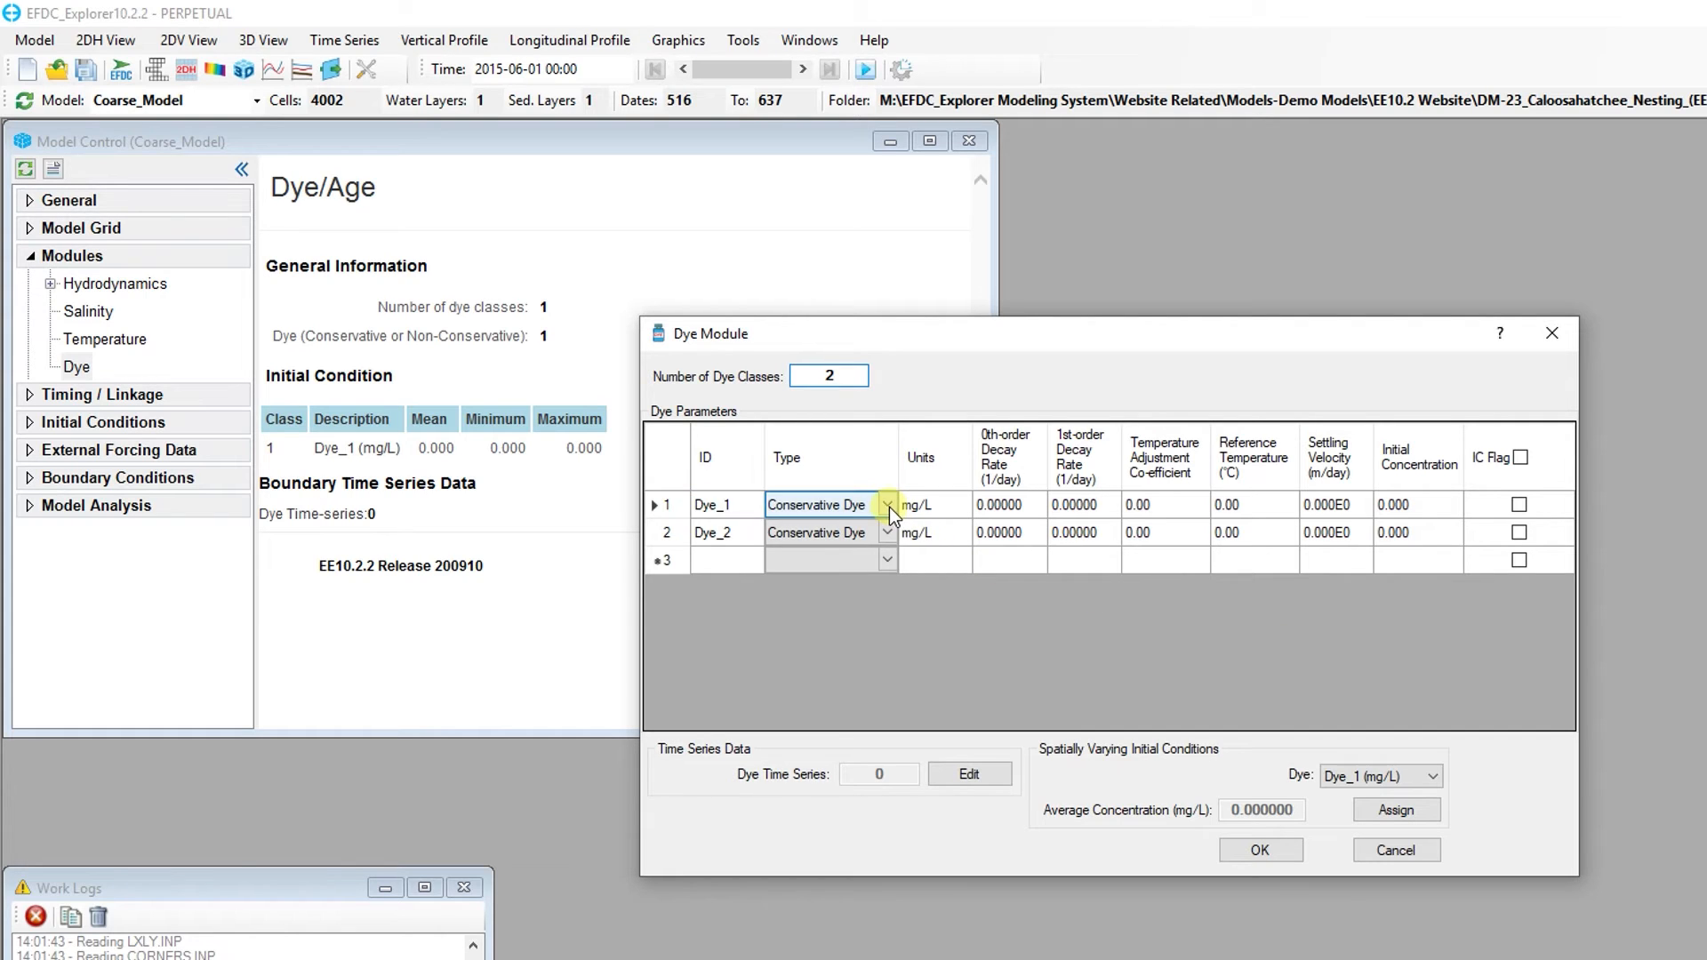
{"action": "left_click", "coordinate": [890, 507]}
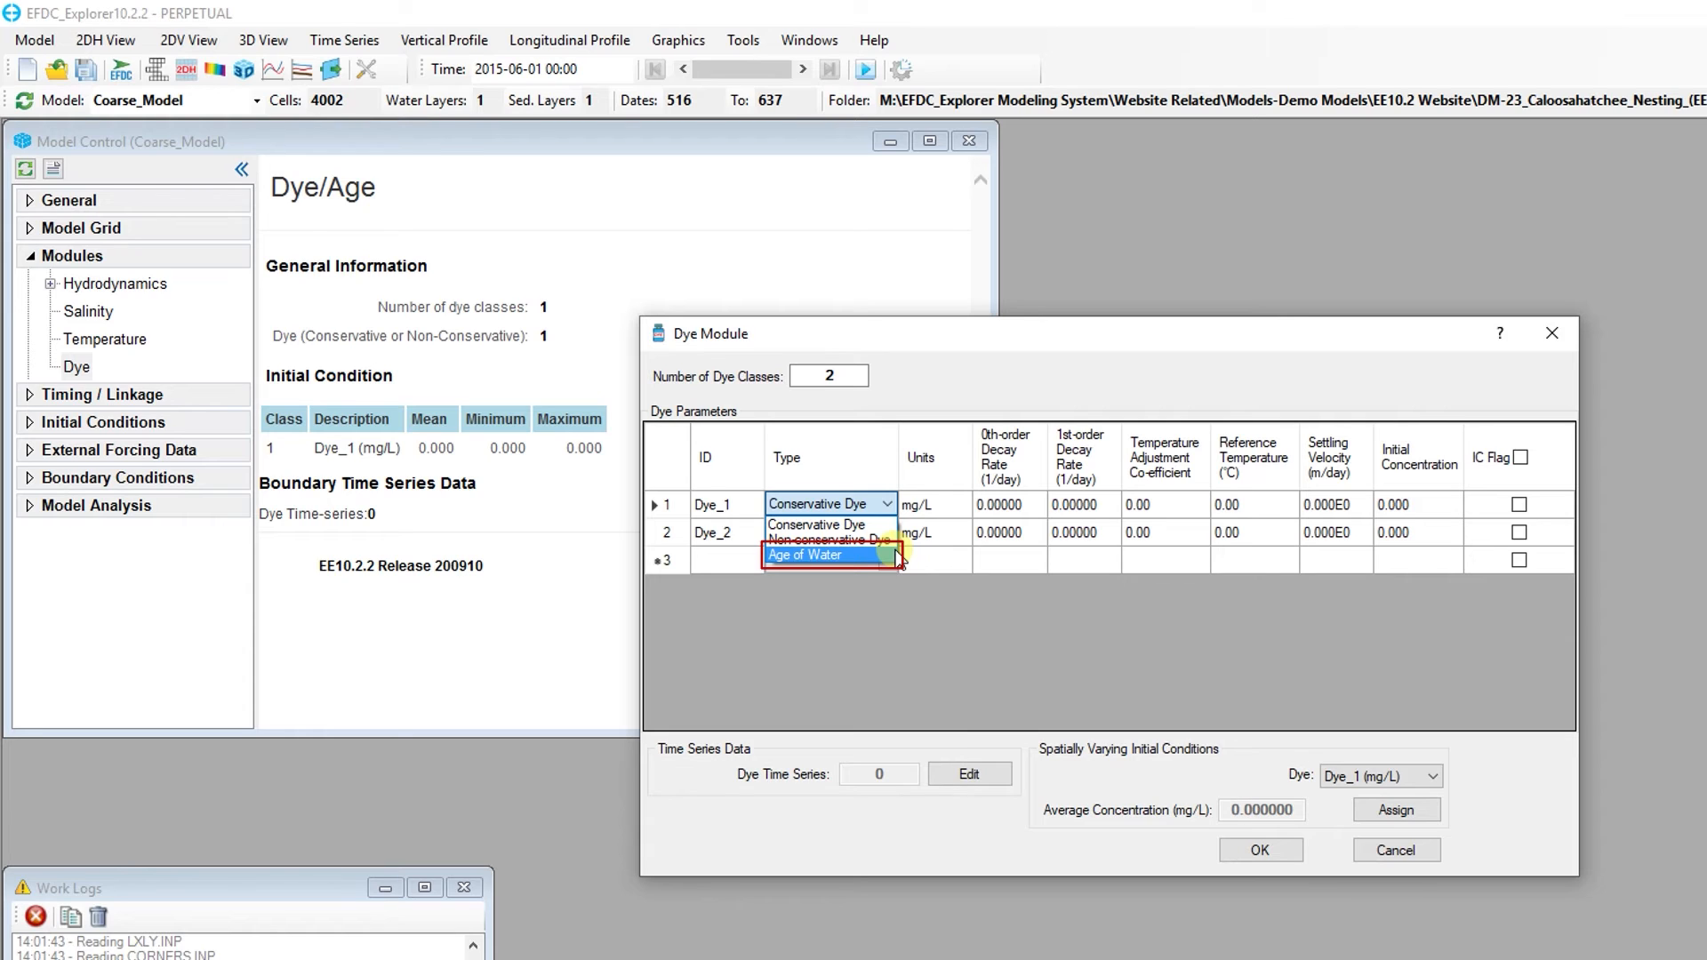
{"action": "left_click", "coordinate": [956, 638]}
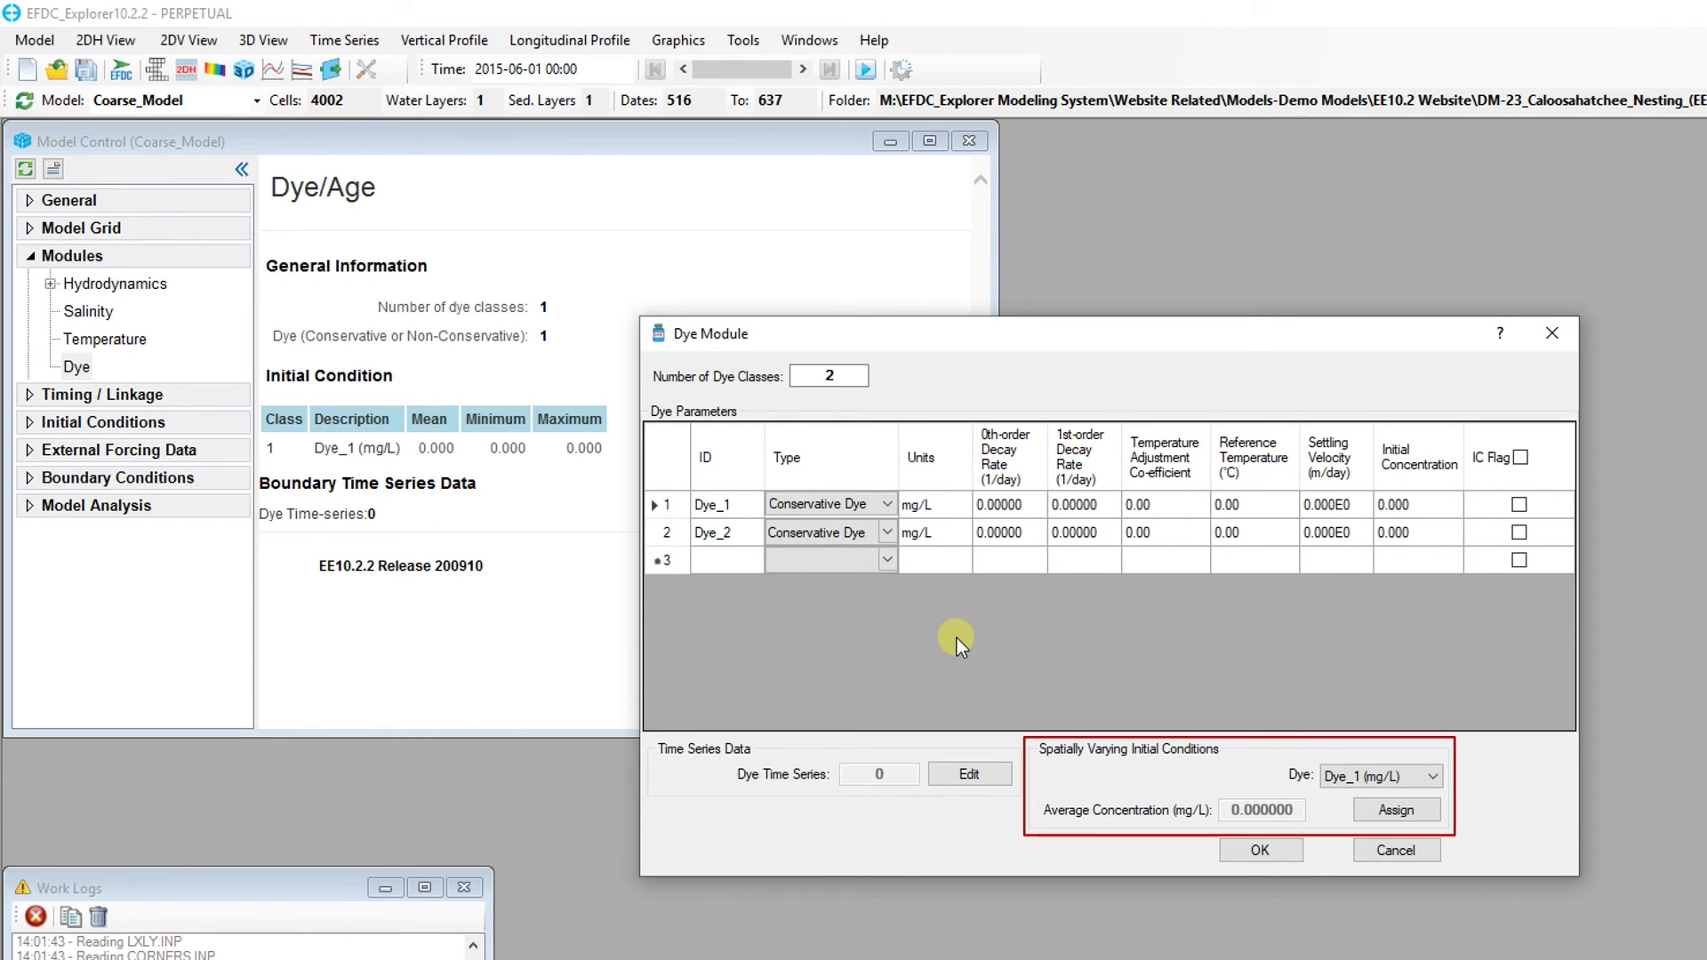
Assign Dye_2 a constant initial concentration of 5 mg/L for all grid cells and layers, and apply the defined conditions
{"action": "left_click", "coordinate": [1394, 775]}
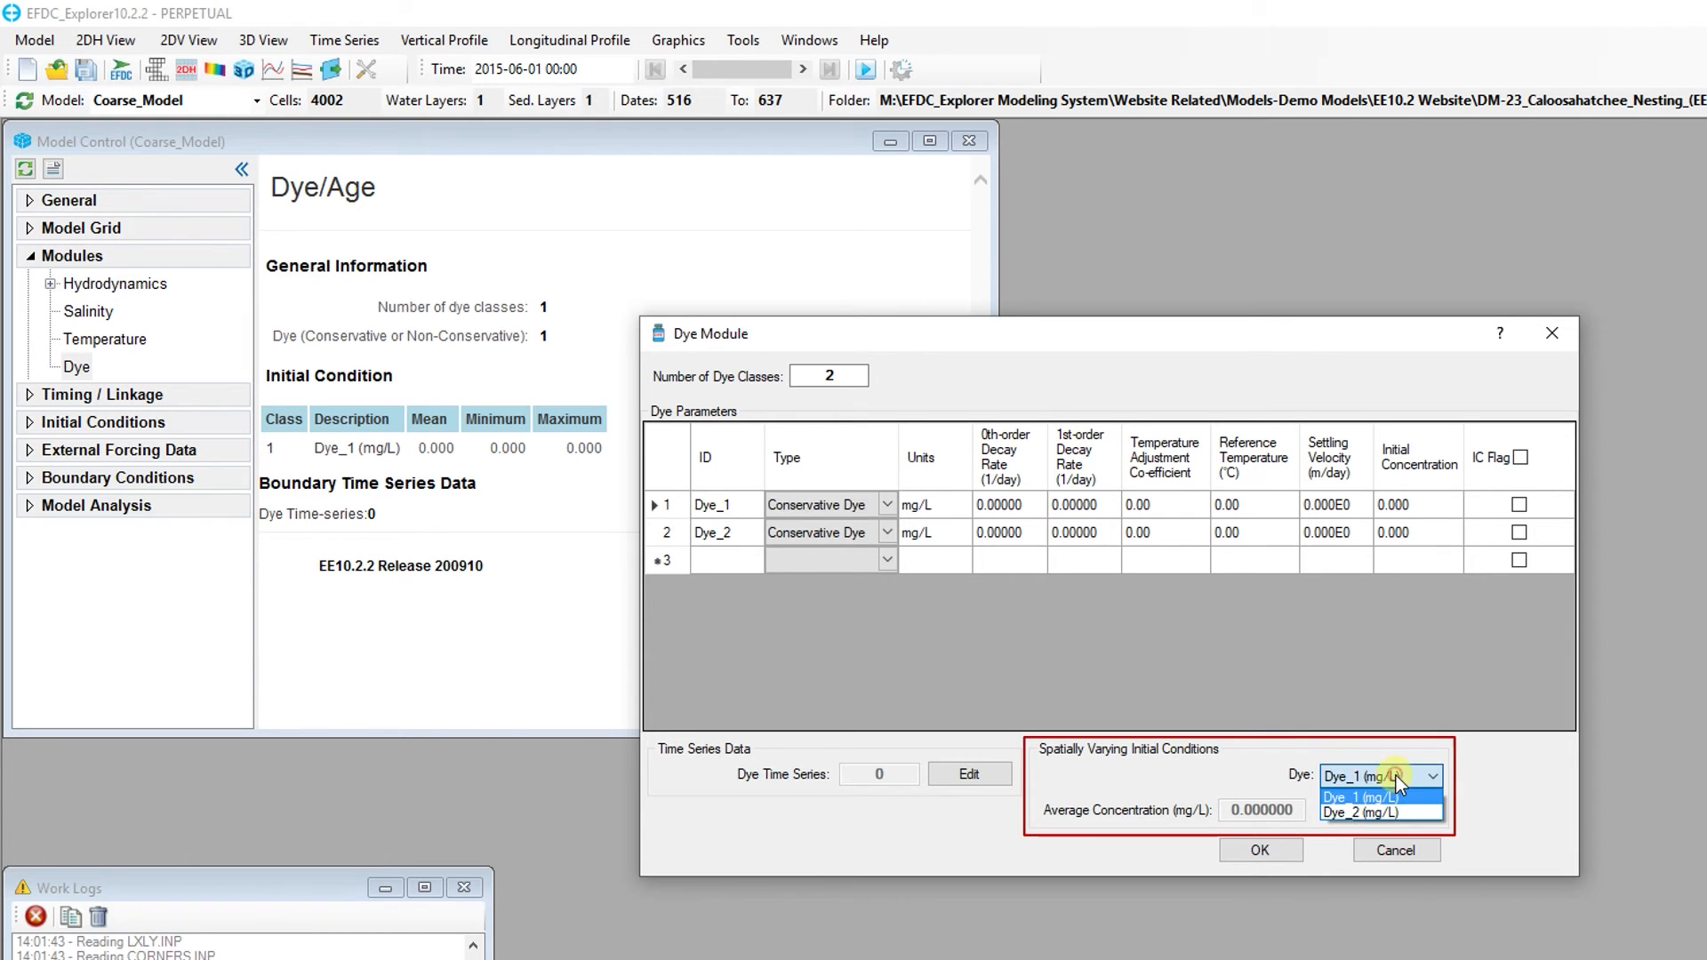
{"action": "left_click", "coordinate": [1429, 811]}
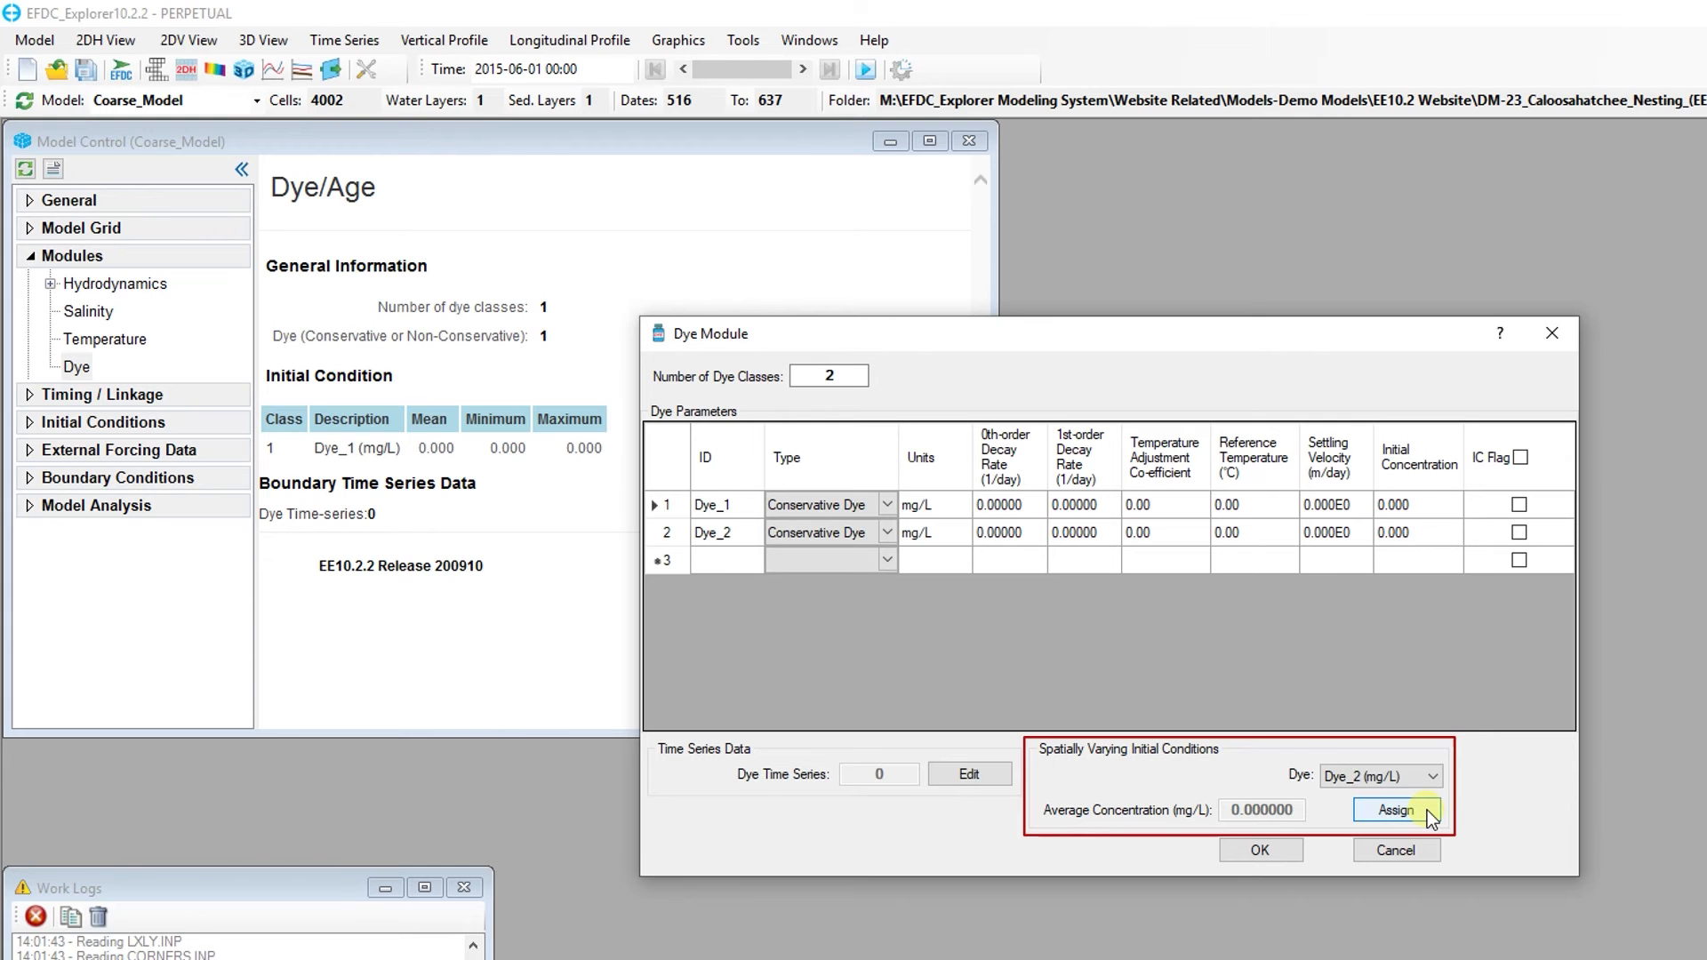
{"action": "left_click", "coordinate": [1427, 810]}
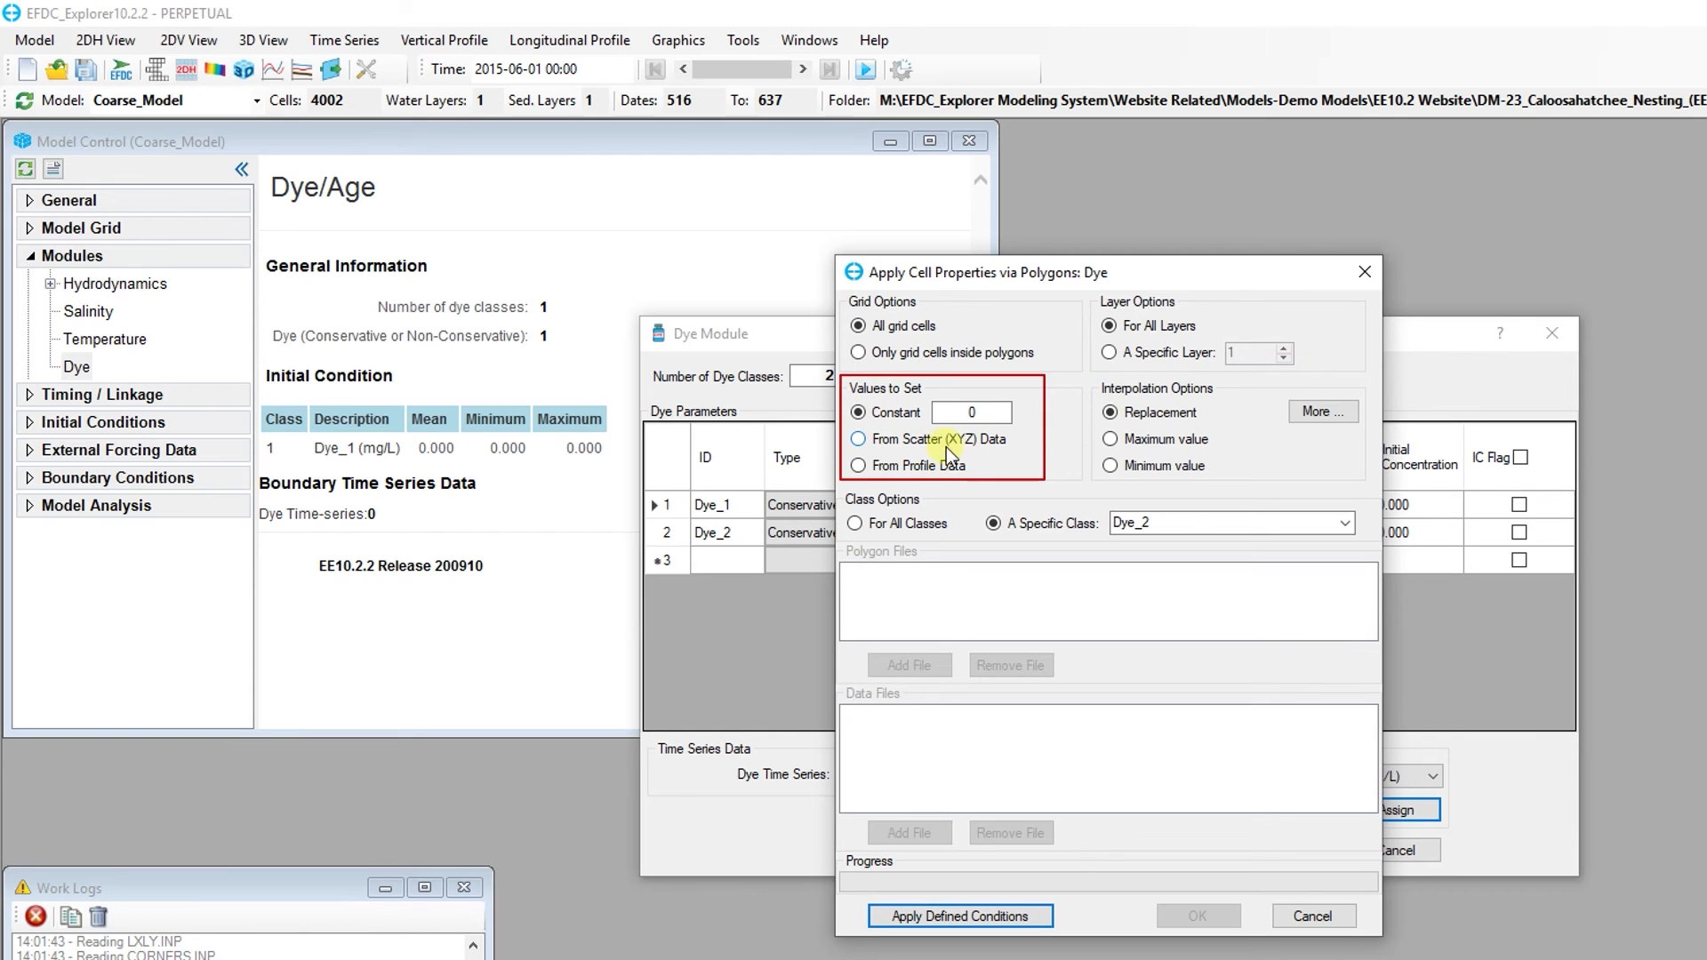
{"action": "double_click", "coordinate": [987, 413]}
{"action": "type", "text": "5"}
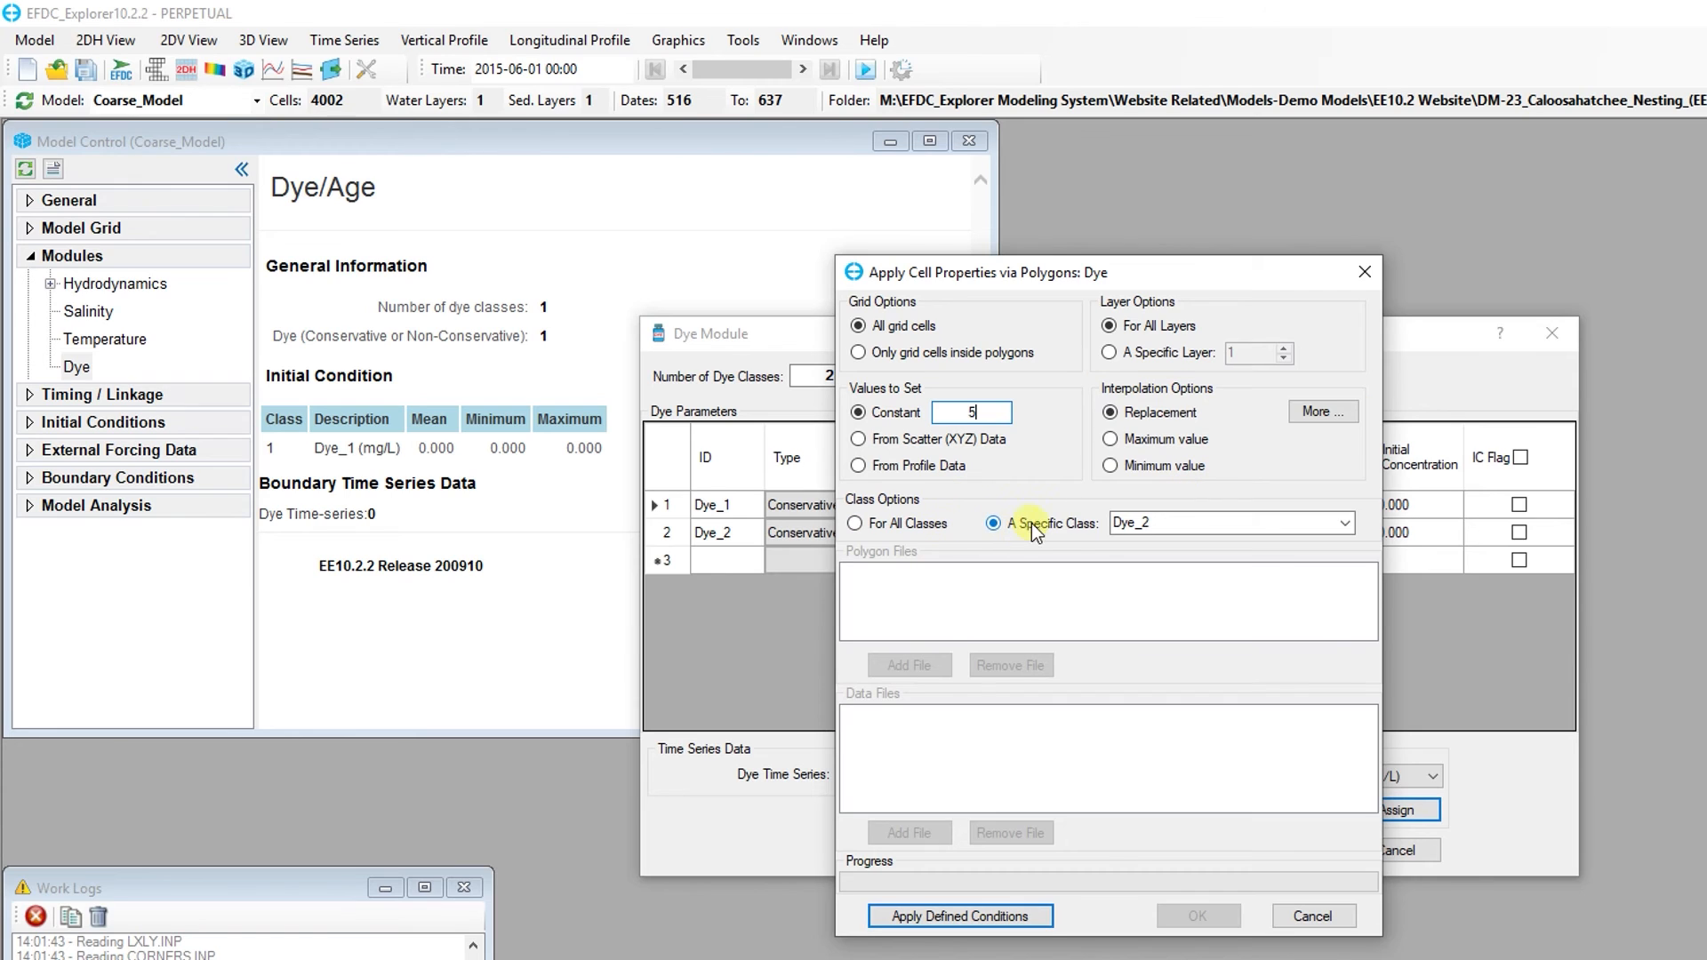
{"action": "left_click", "coordinate": [1345, 525]}
{"action": "left_click", "coordinate": [1257, 558]}
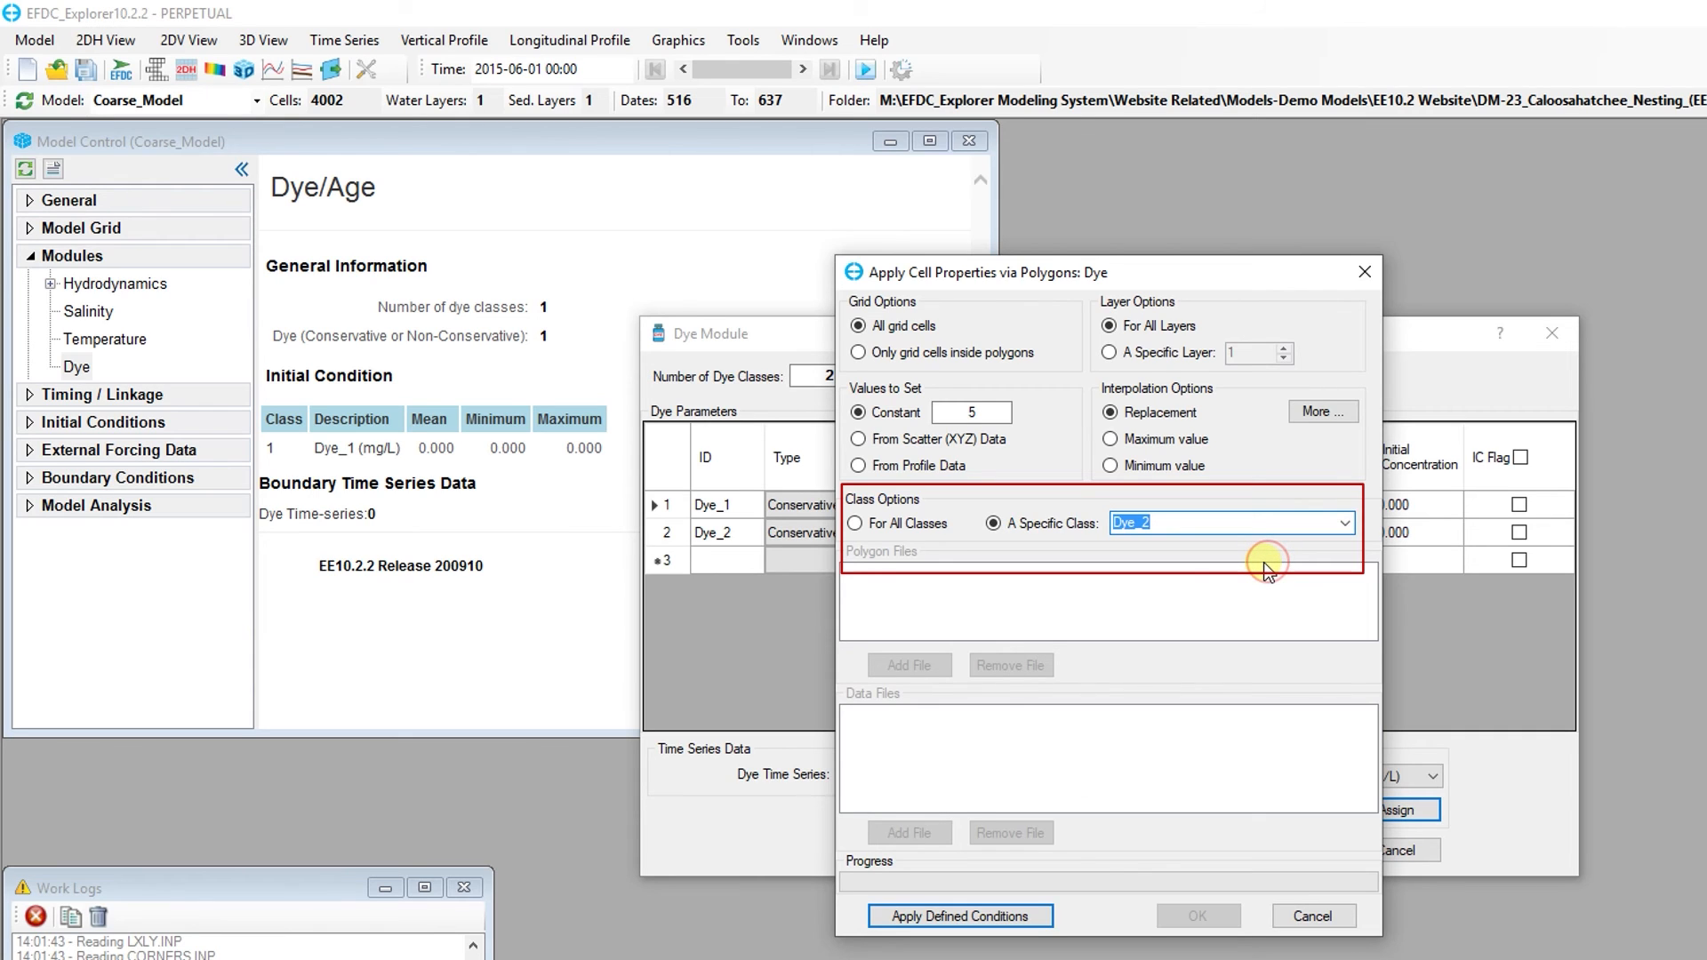
{"action": "left_click", "coordinate": [1009, 907]}
{"action": "left_click", "coordinate": [1153, 684]}
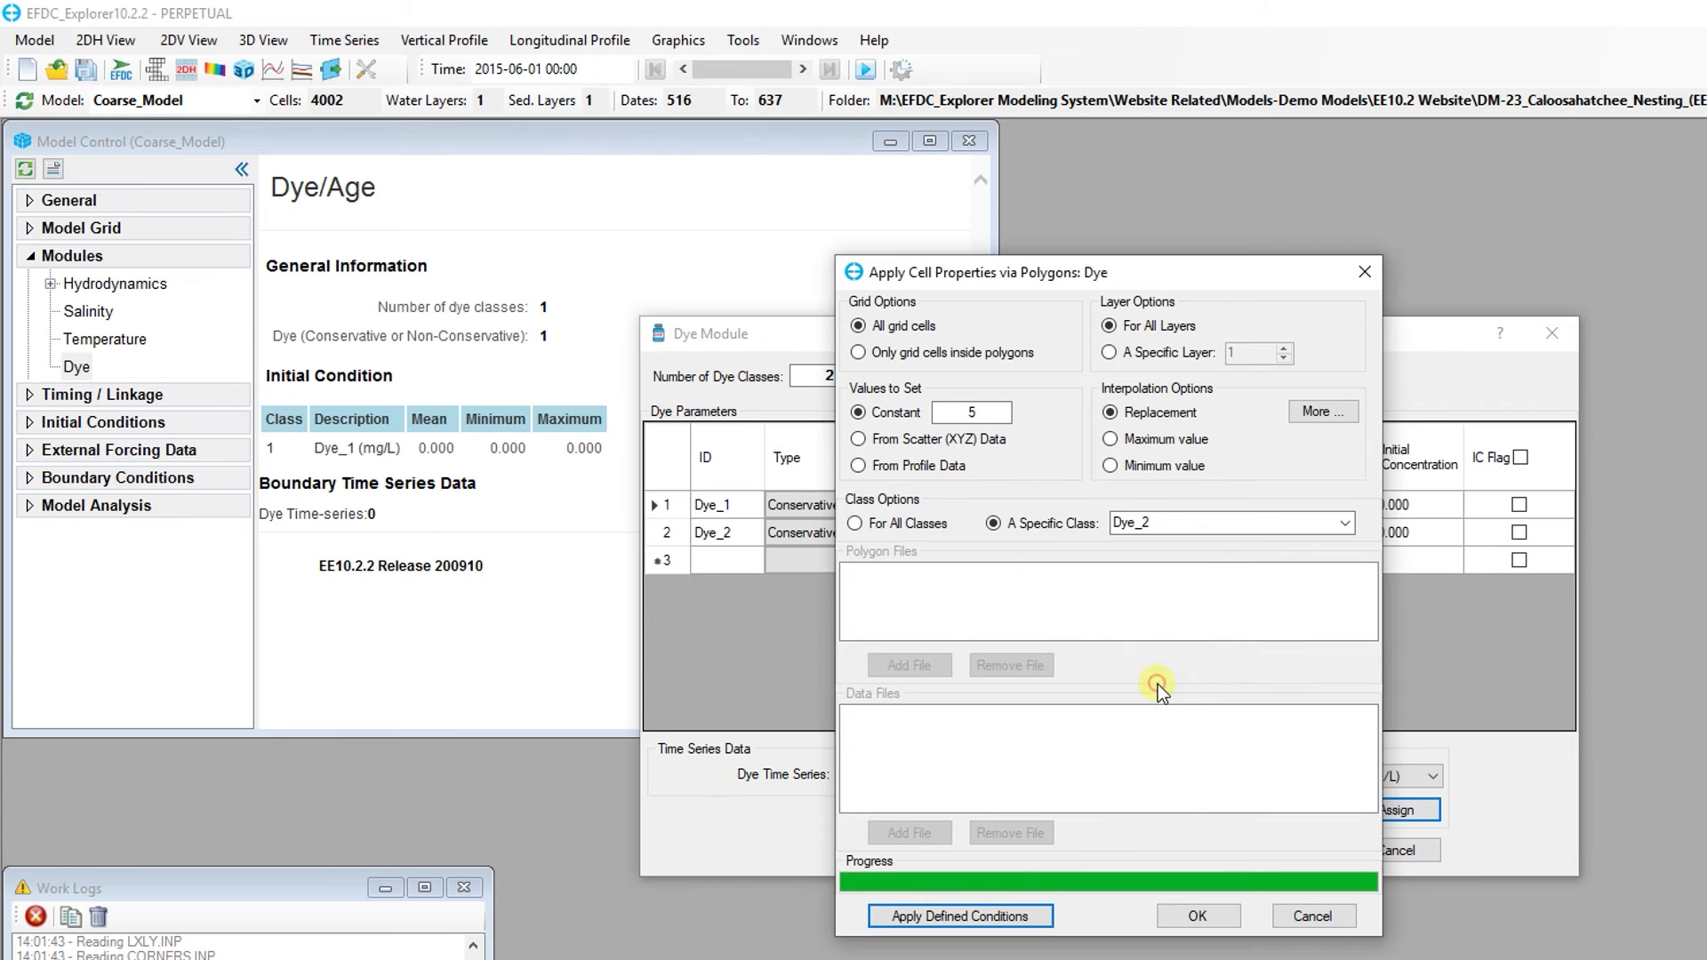
{"action": "left_click", "coordinate": [1218, 917]}
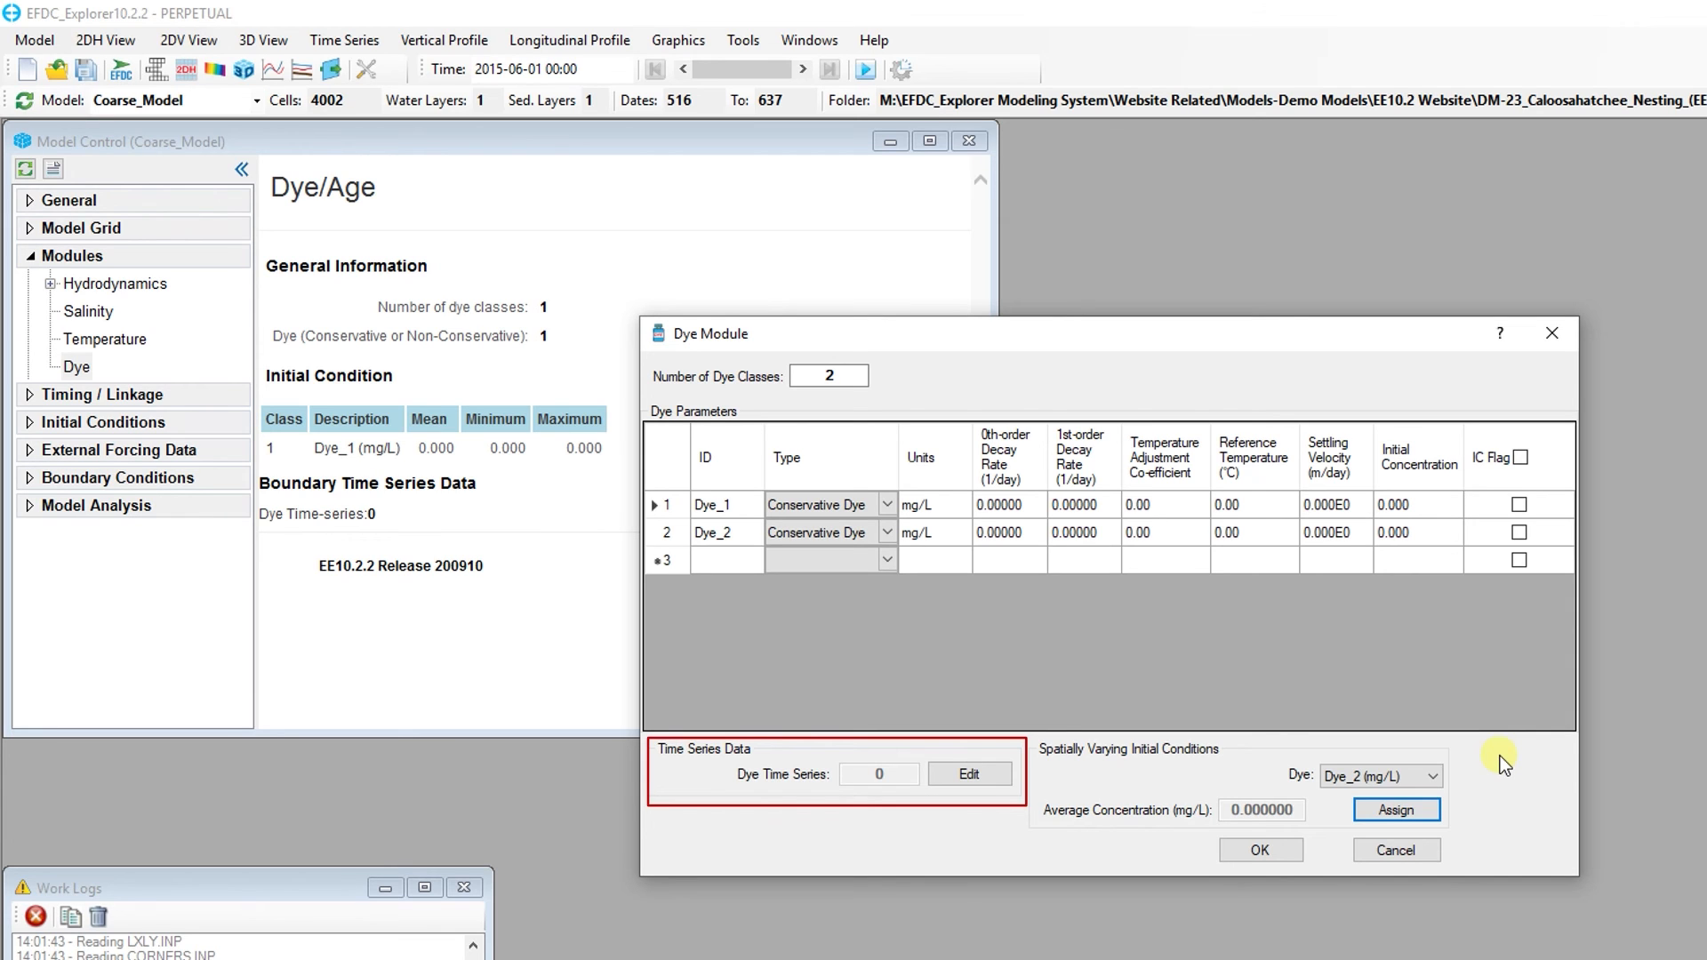
Add a new dye boundary time series and name it "Dye 1 River"
{"action": "left_click", "coordinate": [988, 778]}
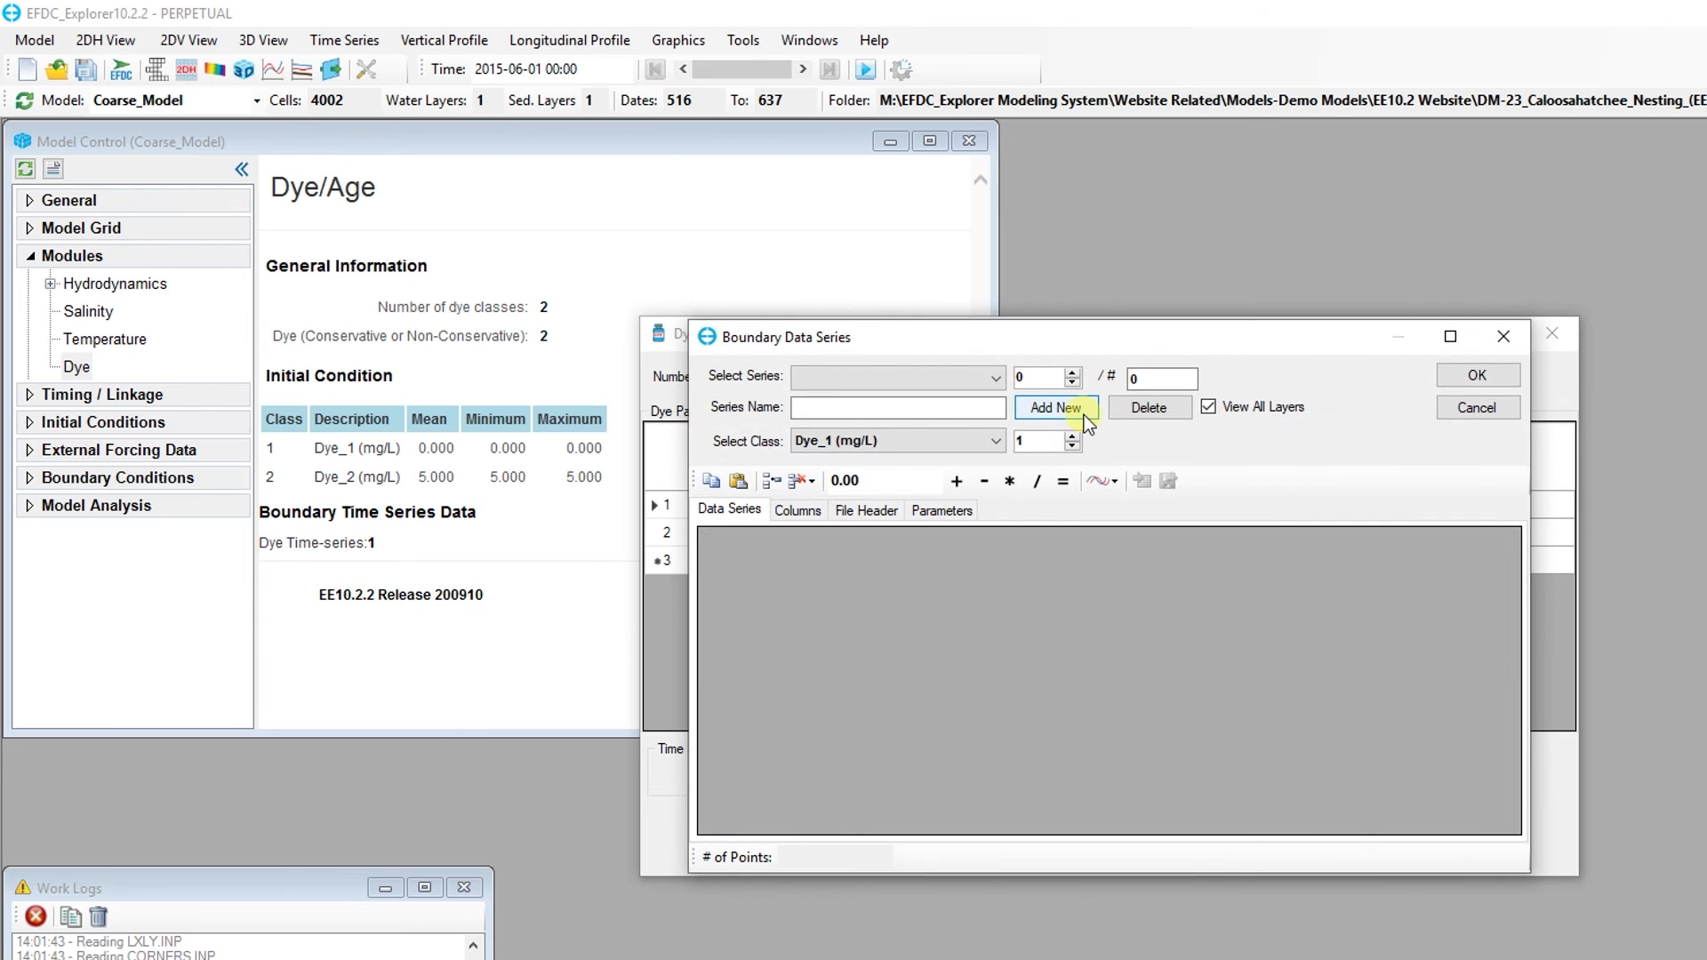
{"action": "left_click", "coordinate": [1055, 406]}
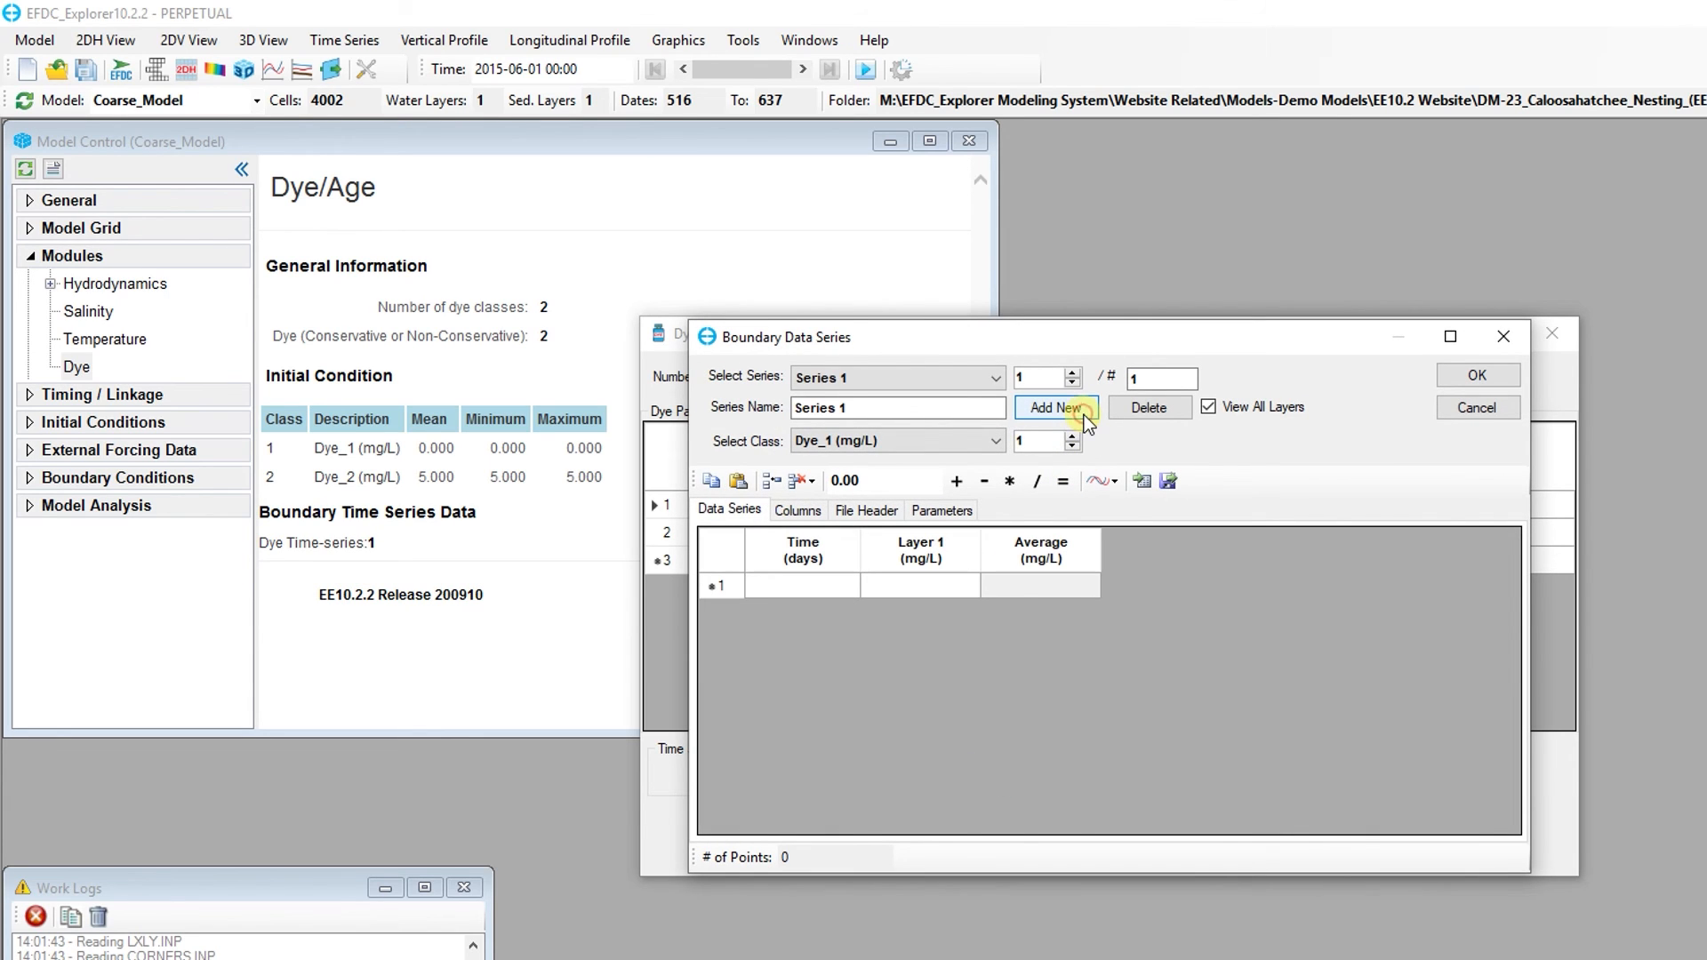
{"action": "left_click_drag", "start_coordinate": [895, 407], "coordinate": [794, 408]}
{"action": "type", "text": "Dye 1 River"}
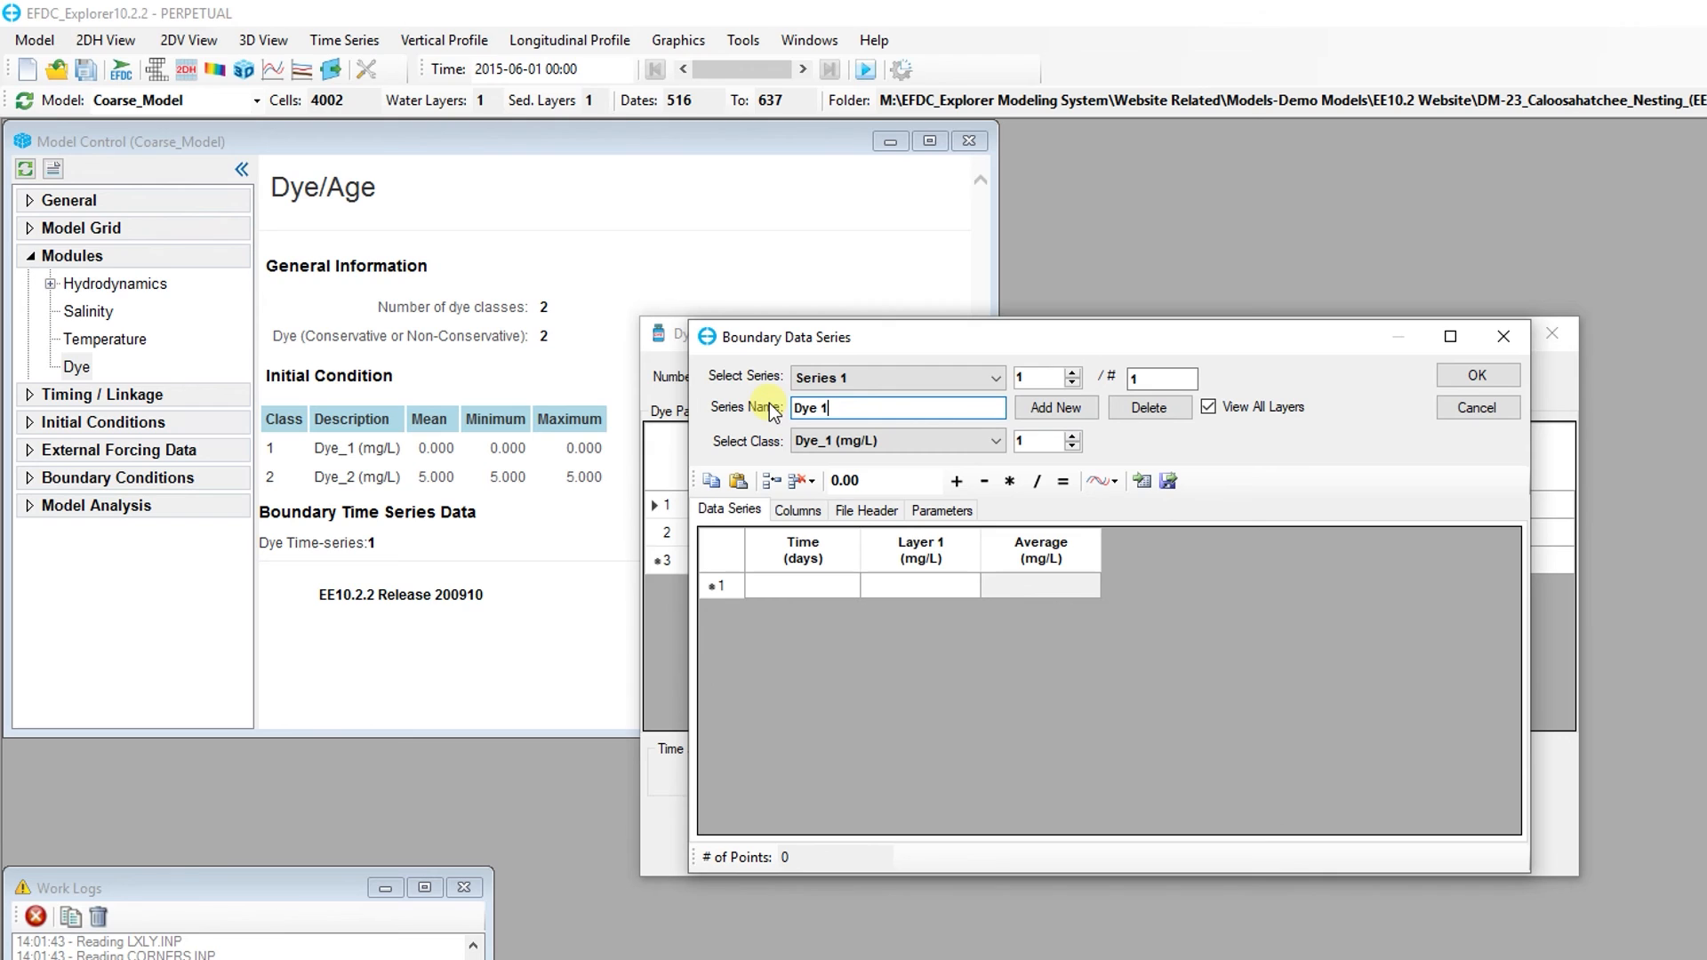
Enter the Dye_1 concentrations for Layer 1 as 15 mg/L at day 0, 20 at day 10 and 10 at day 30, and accept the series
{"action": "left_click", "coordinate": [844, 586]}
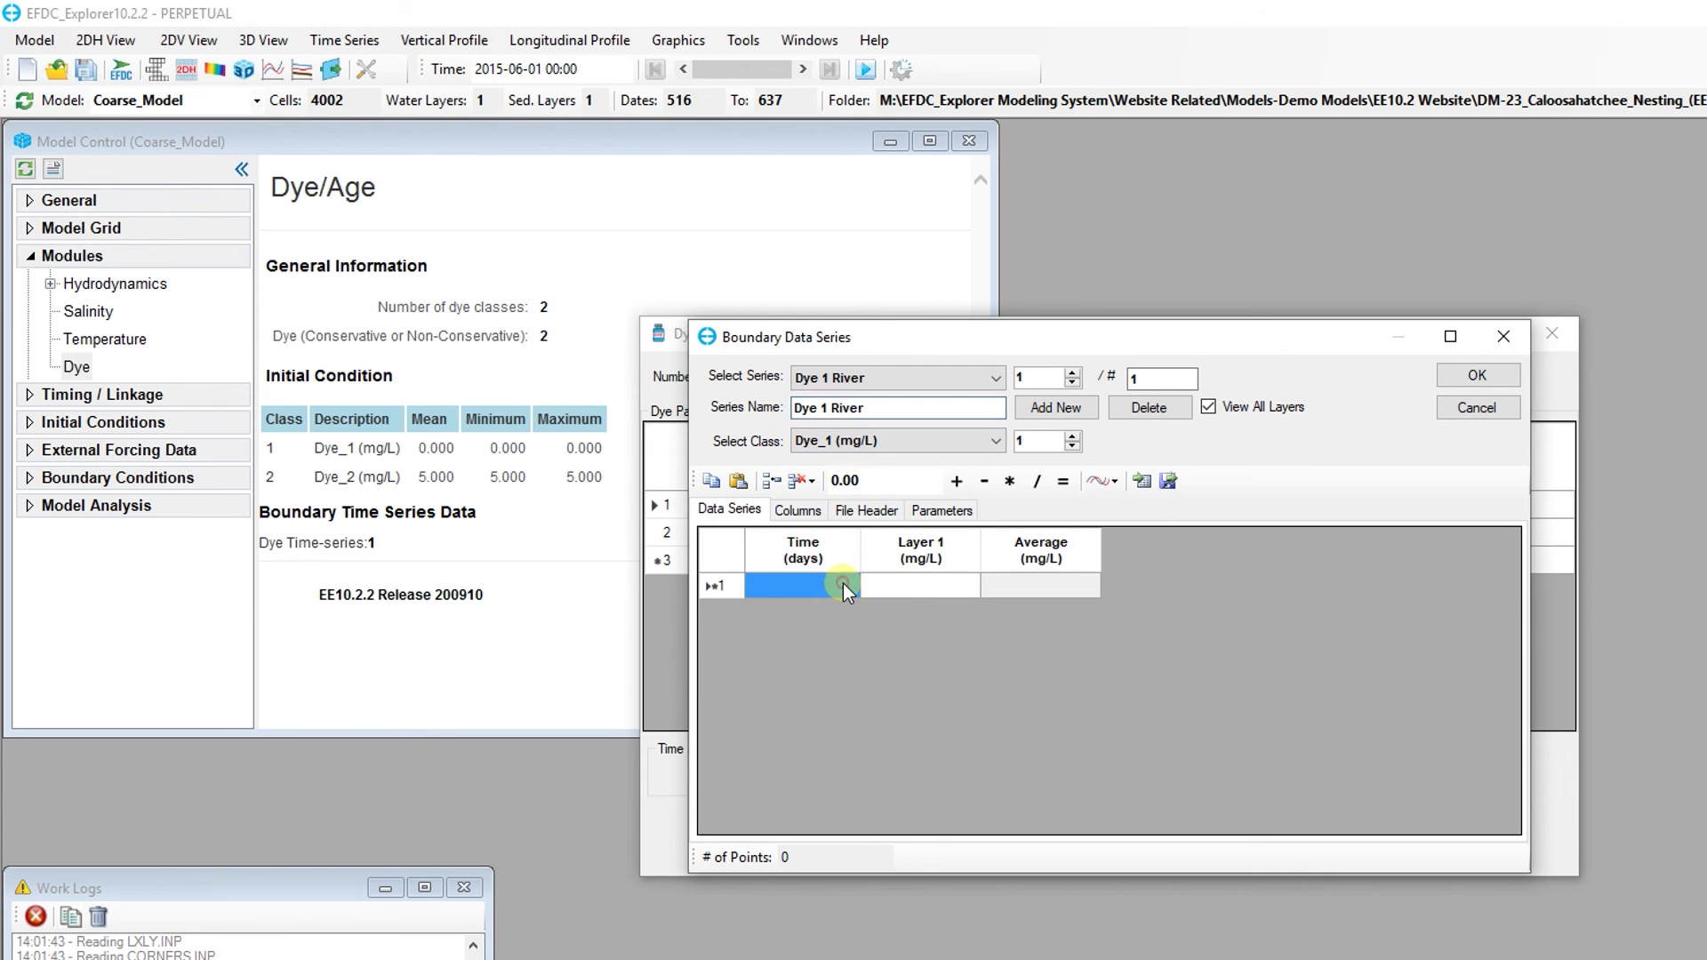
{"action": "left_click", "coordinate": [895, 583]}
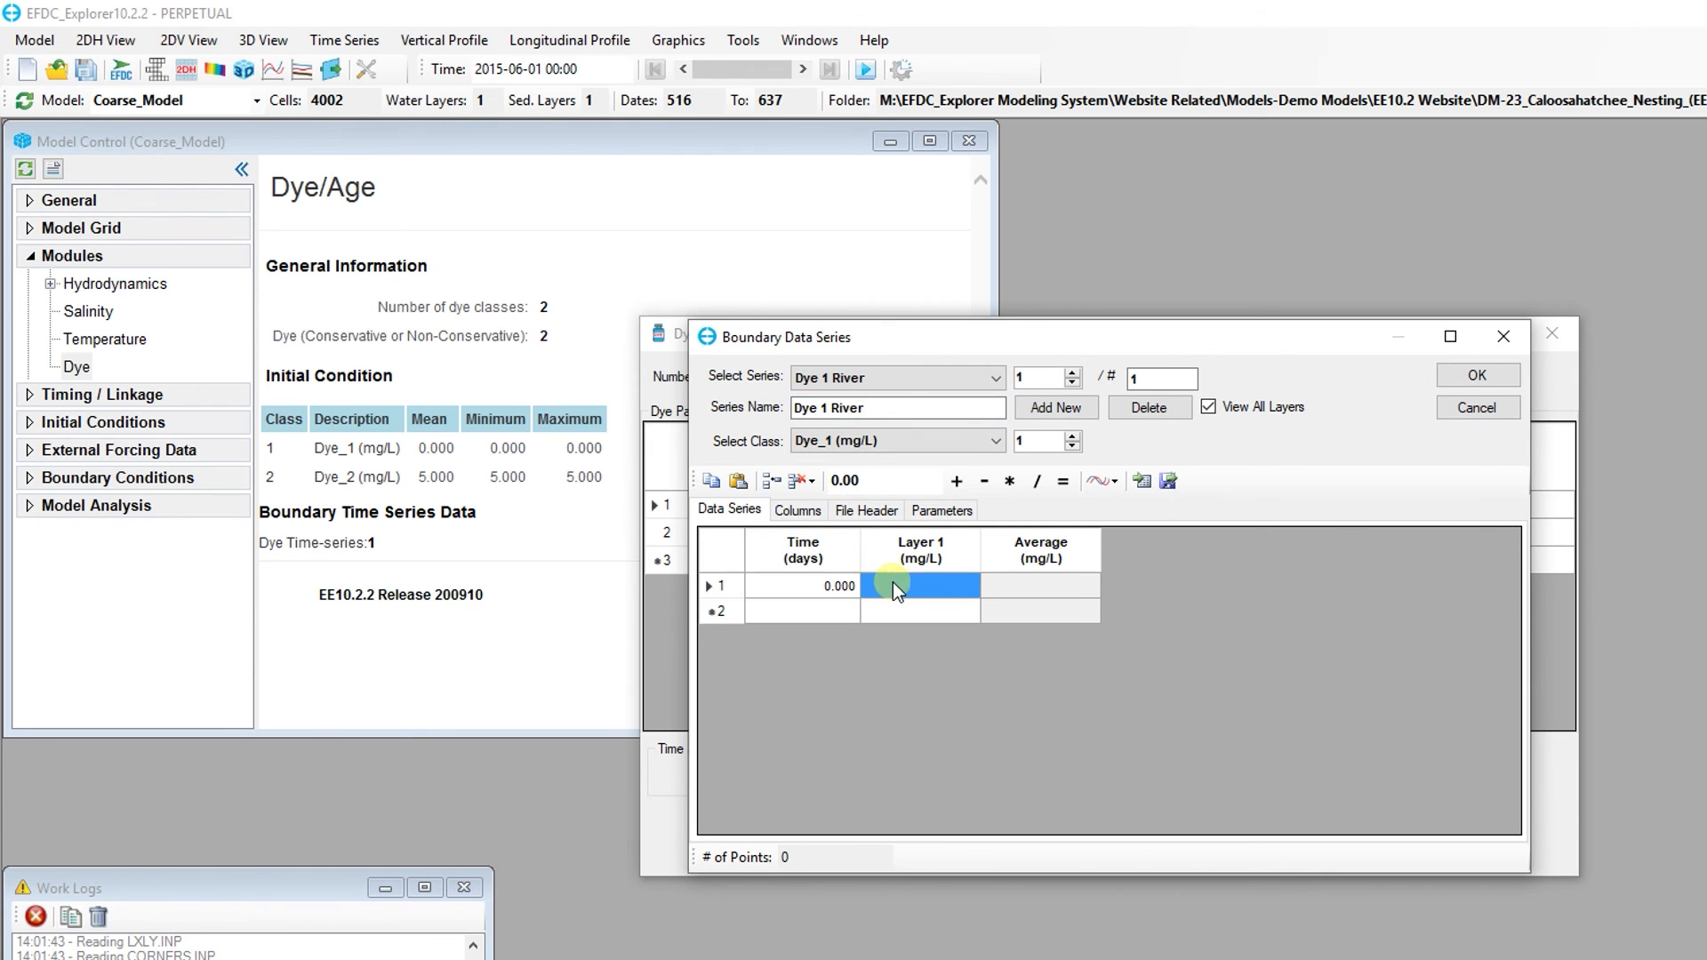
{"action": "type", "text": "15"}
{"action": "left_click", "coordinate": [847, 609]}
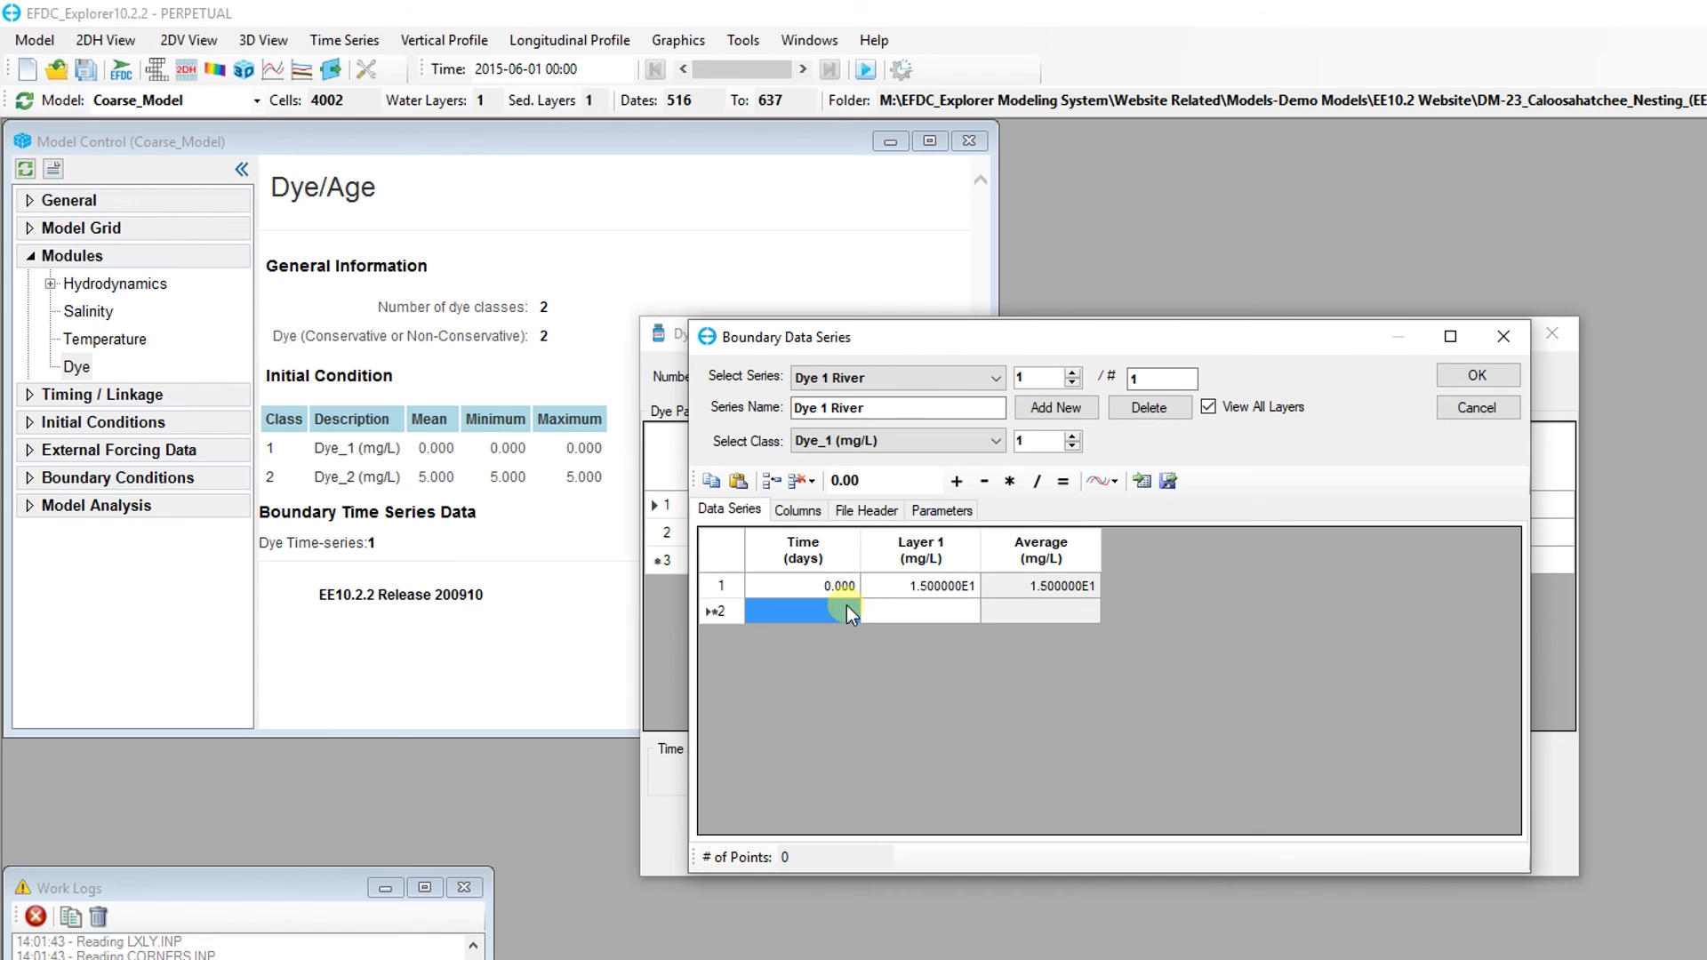
{"action": "type", "text": "10"}
{"action": "left_click", "coordinate": [911, 610]}
{"action": "type", "text": "20"}
{"action": "left_click", "coordinate": [824, 637]}
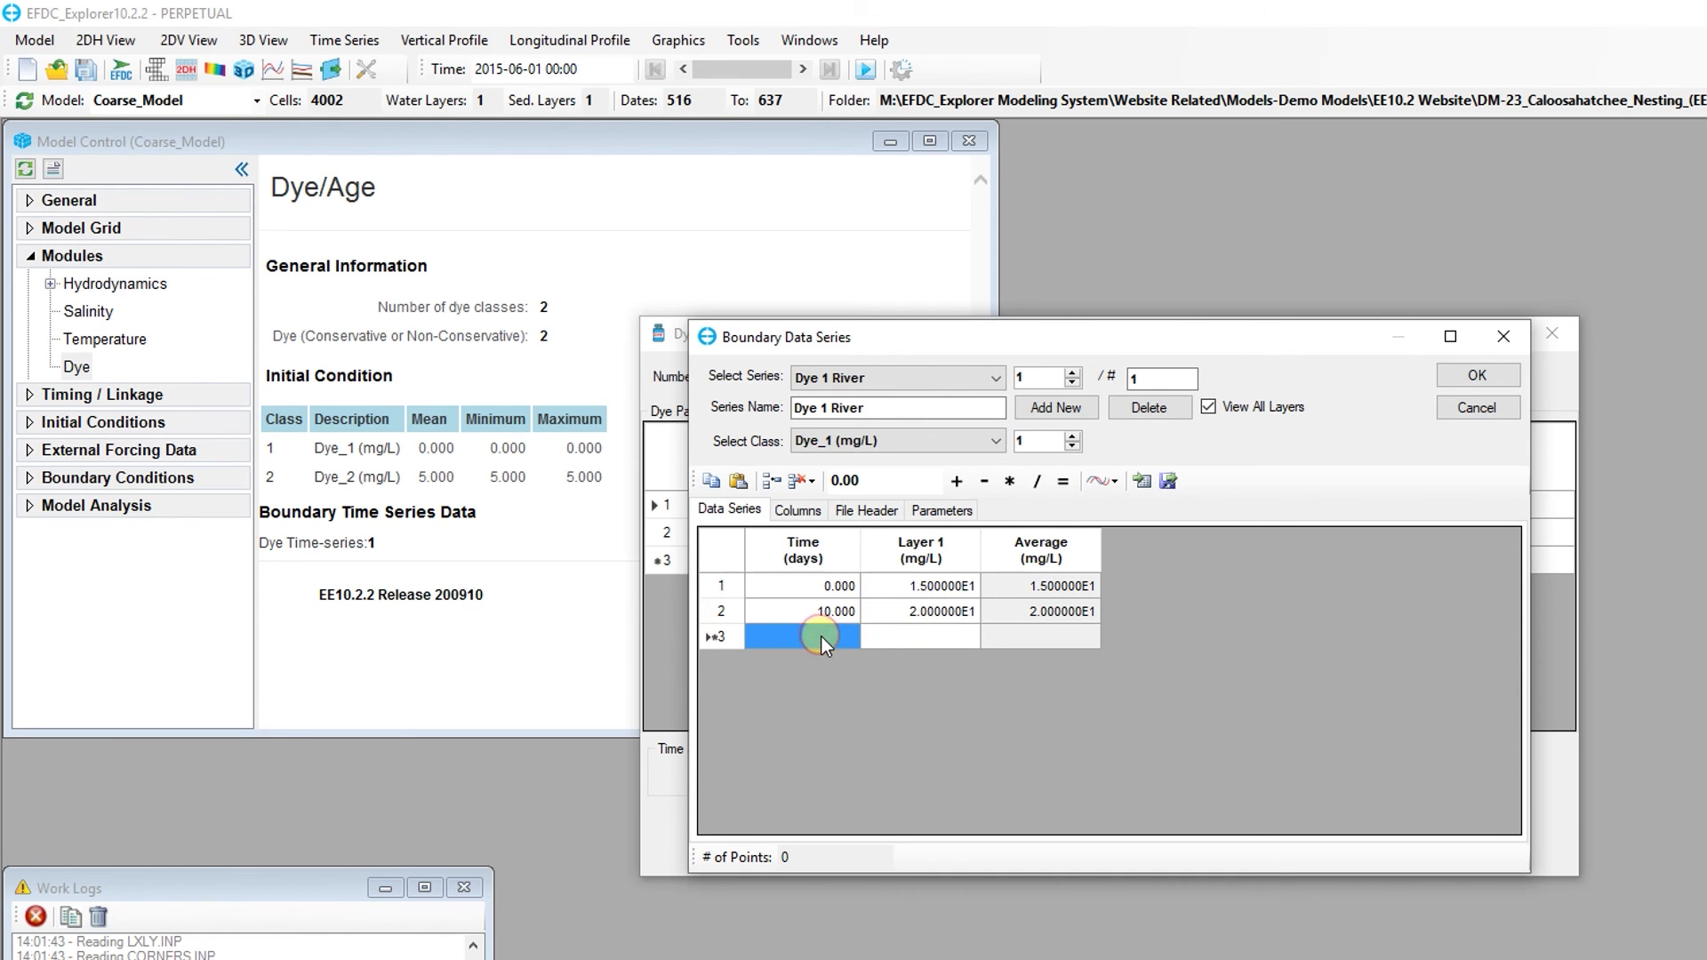
{"action": "type", "text": "30"}
{"action": "left_click", "coordinate": [909, 637]}
{"action": "left_click", "coordinate": [836, 664]}
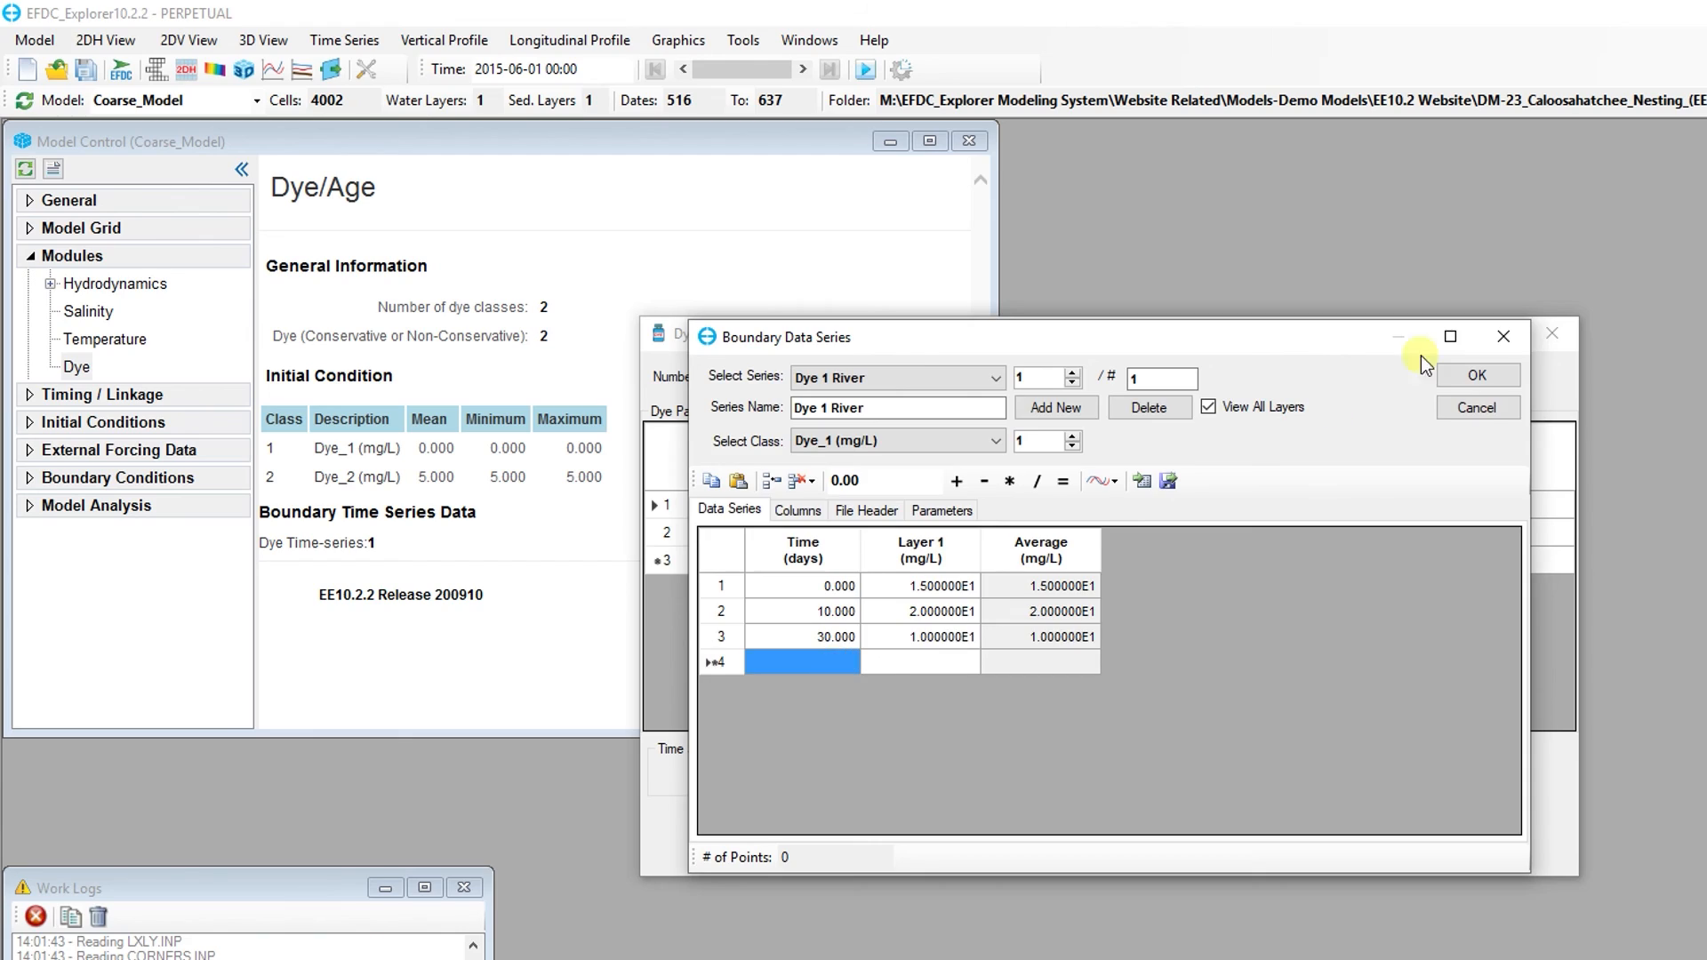
{"action": "left_click", "coordinate": [1480, 375]}
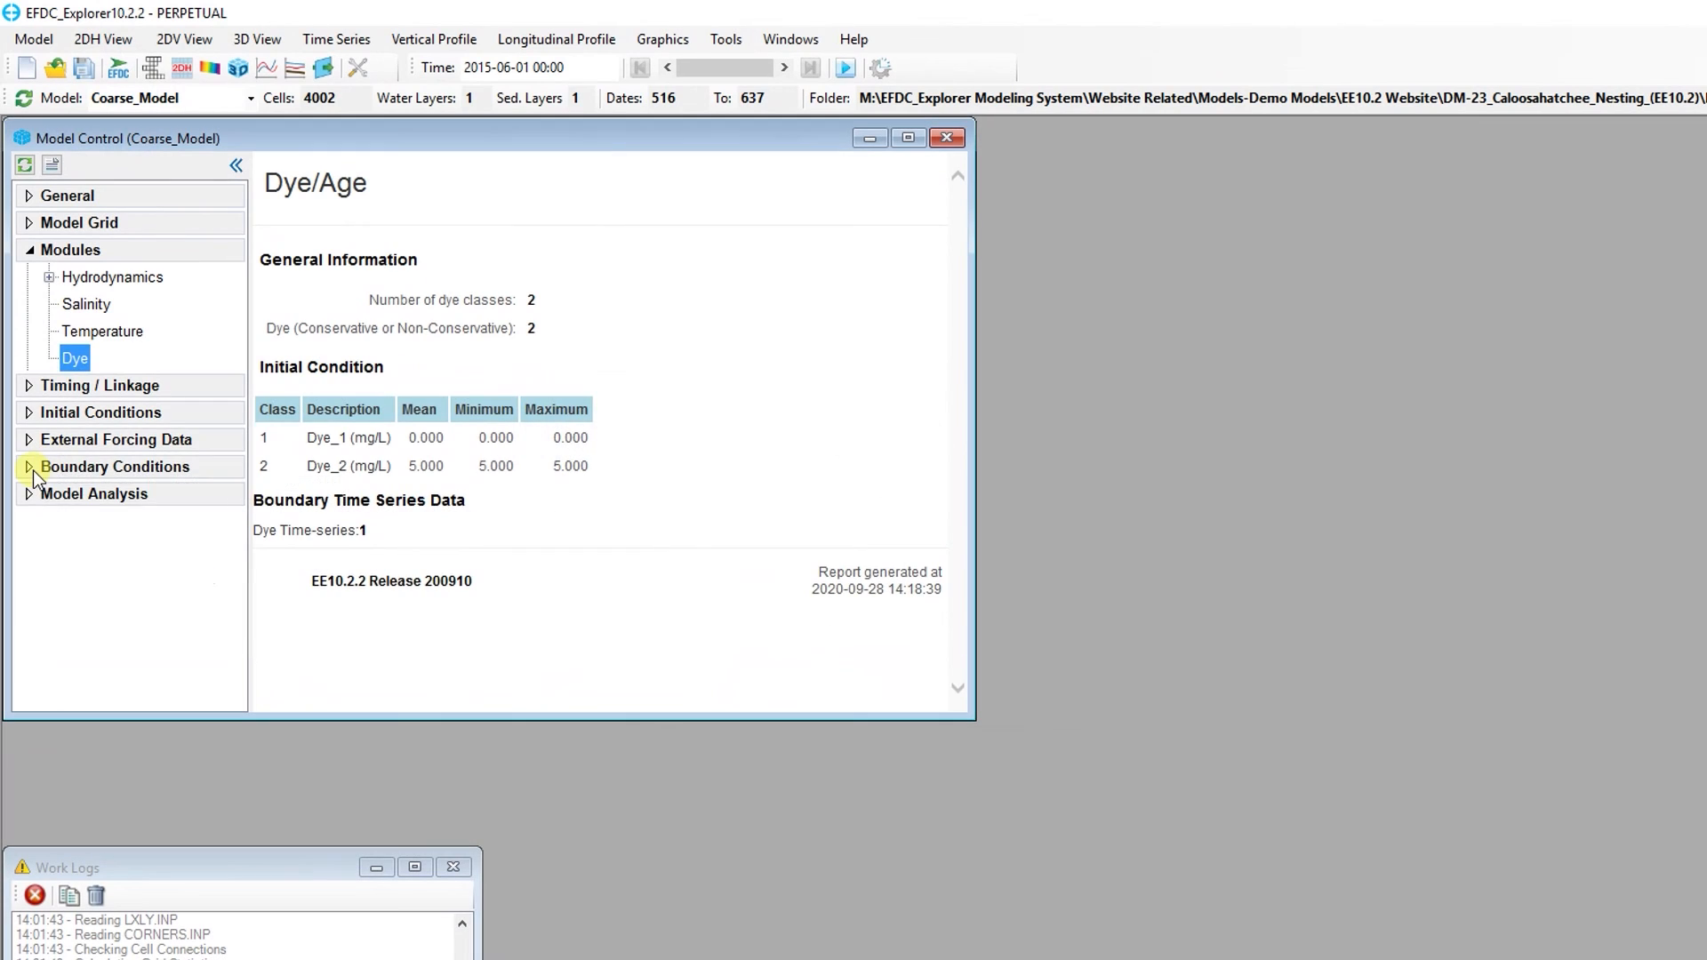
Edit the River flow boundary group to use the Dye 1 River data series for its dye concentration
{"action": "left_click", "coordinate": [32, 469]}
{"action": "left_click", "coordinate": [49, 524]}
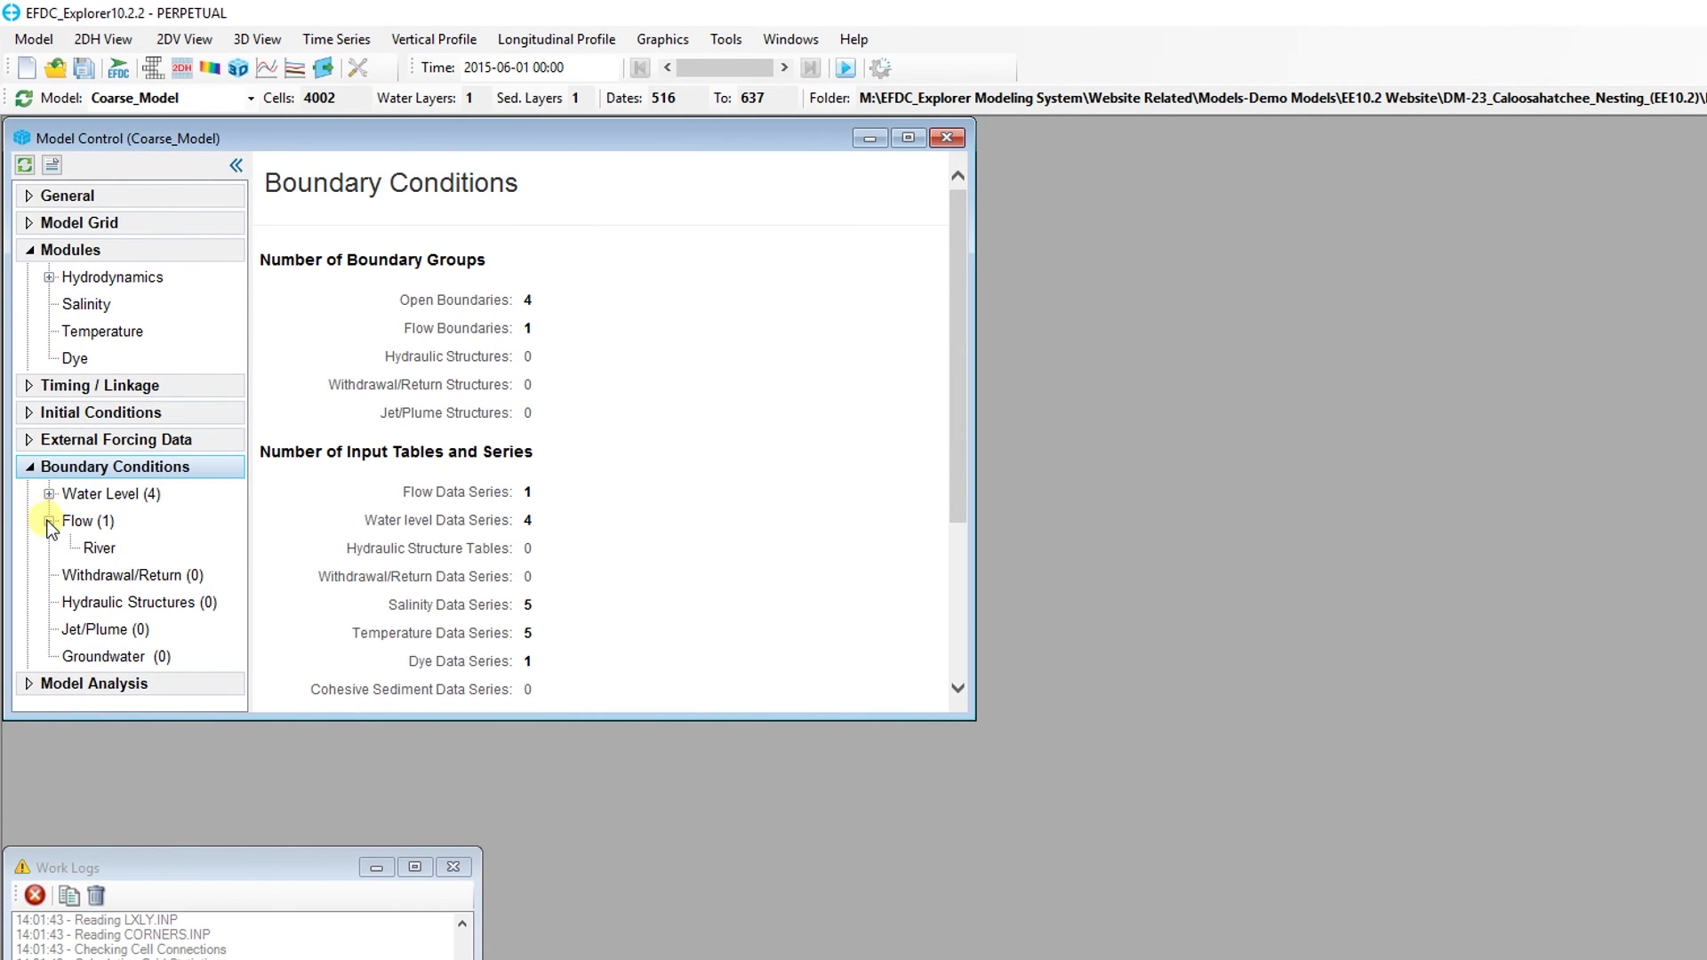
{"action": "left_click", "coordinate": [50, 524]}
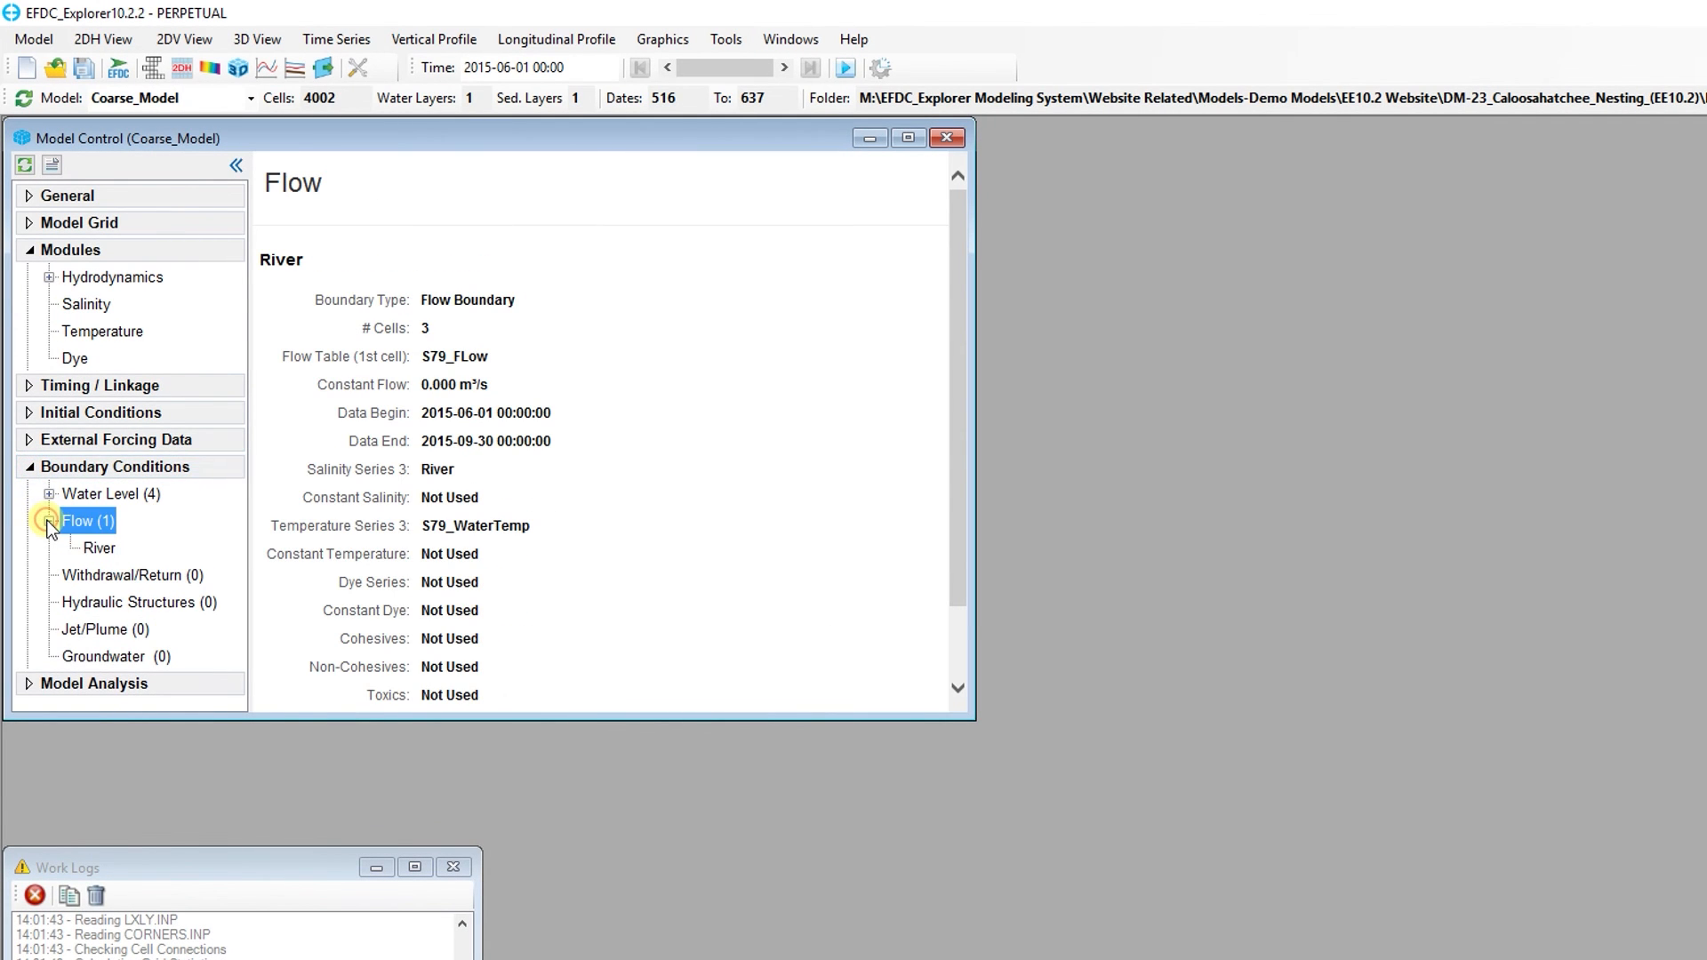
{"action": "right_click", "coordinate": [109, 551]}
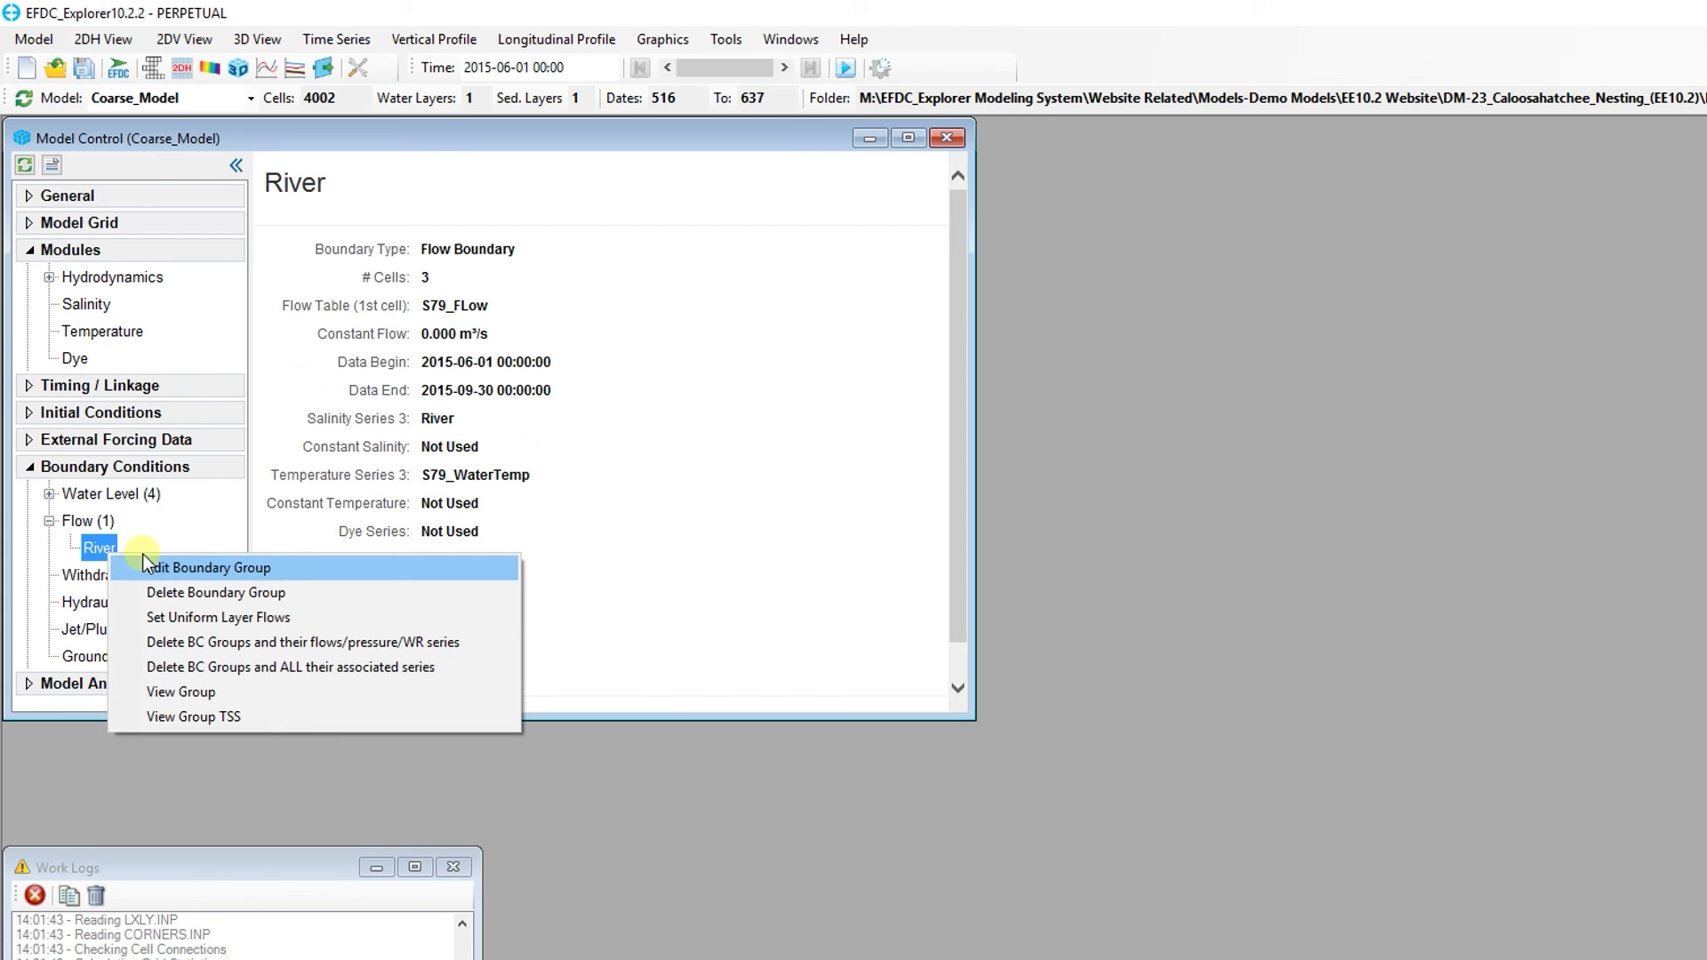
{"action": "left_click", "coordinate": [308, 568]}
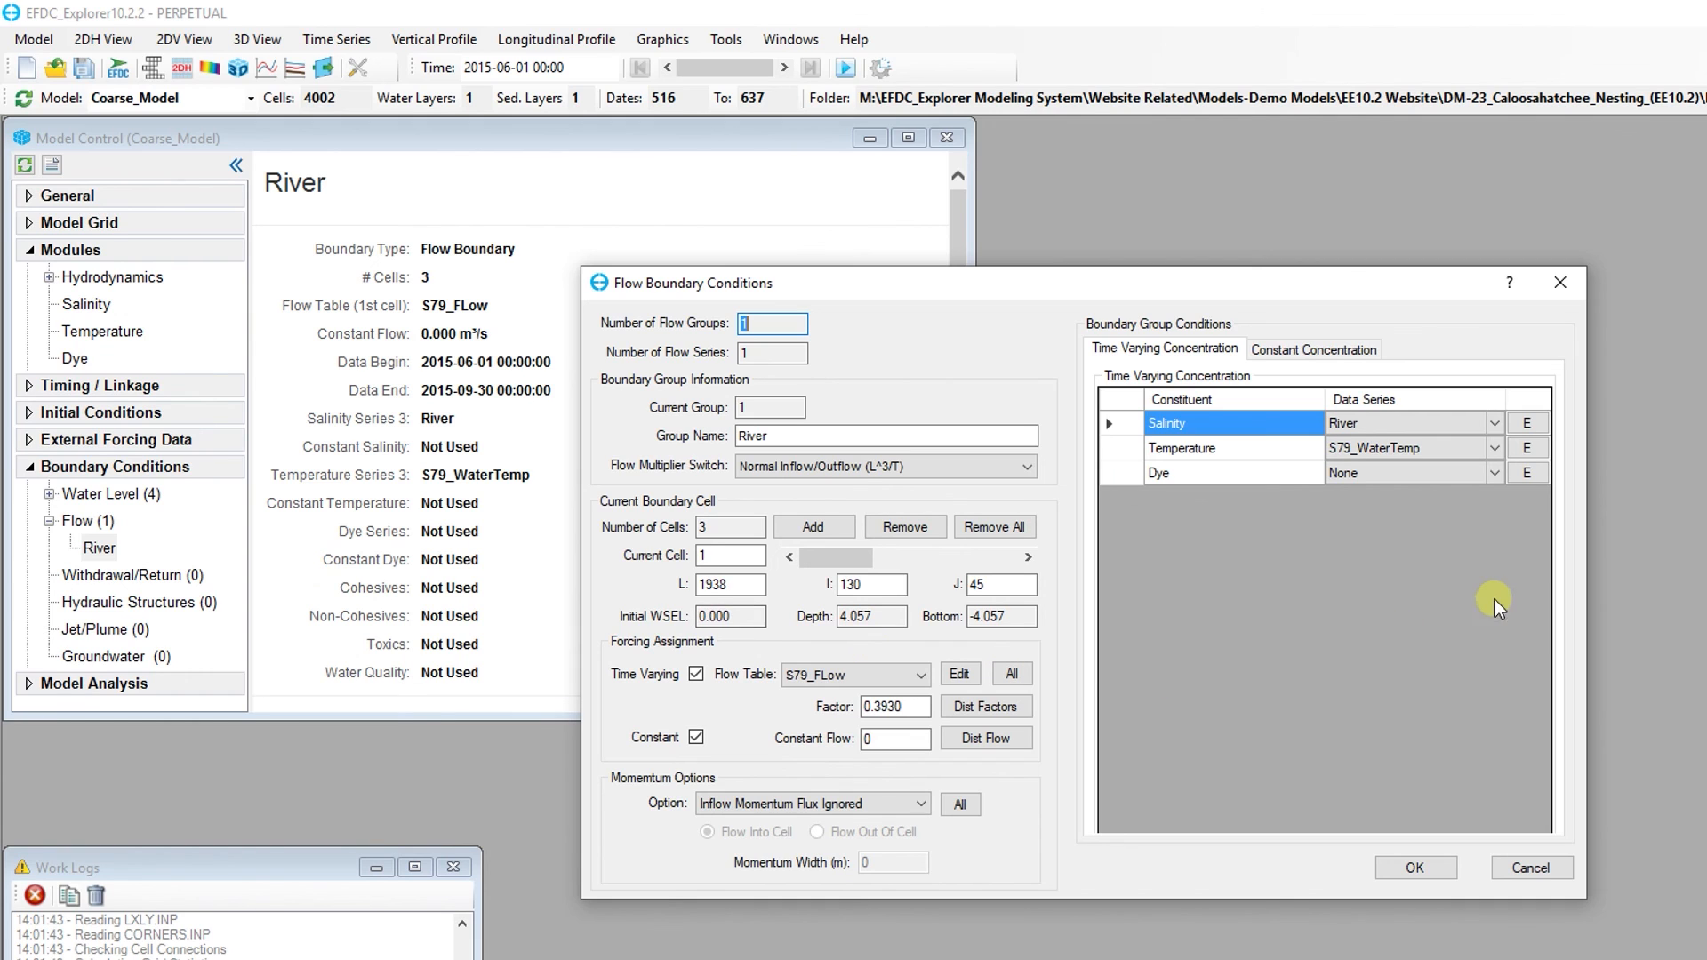
{"action": "left_click", "coordinate": [1484, 474]}
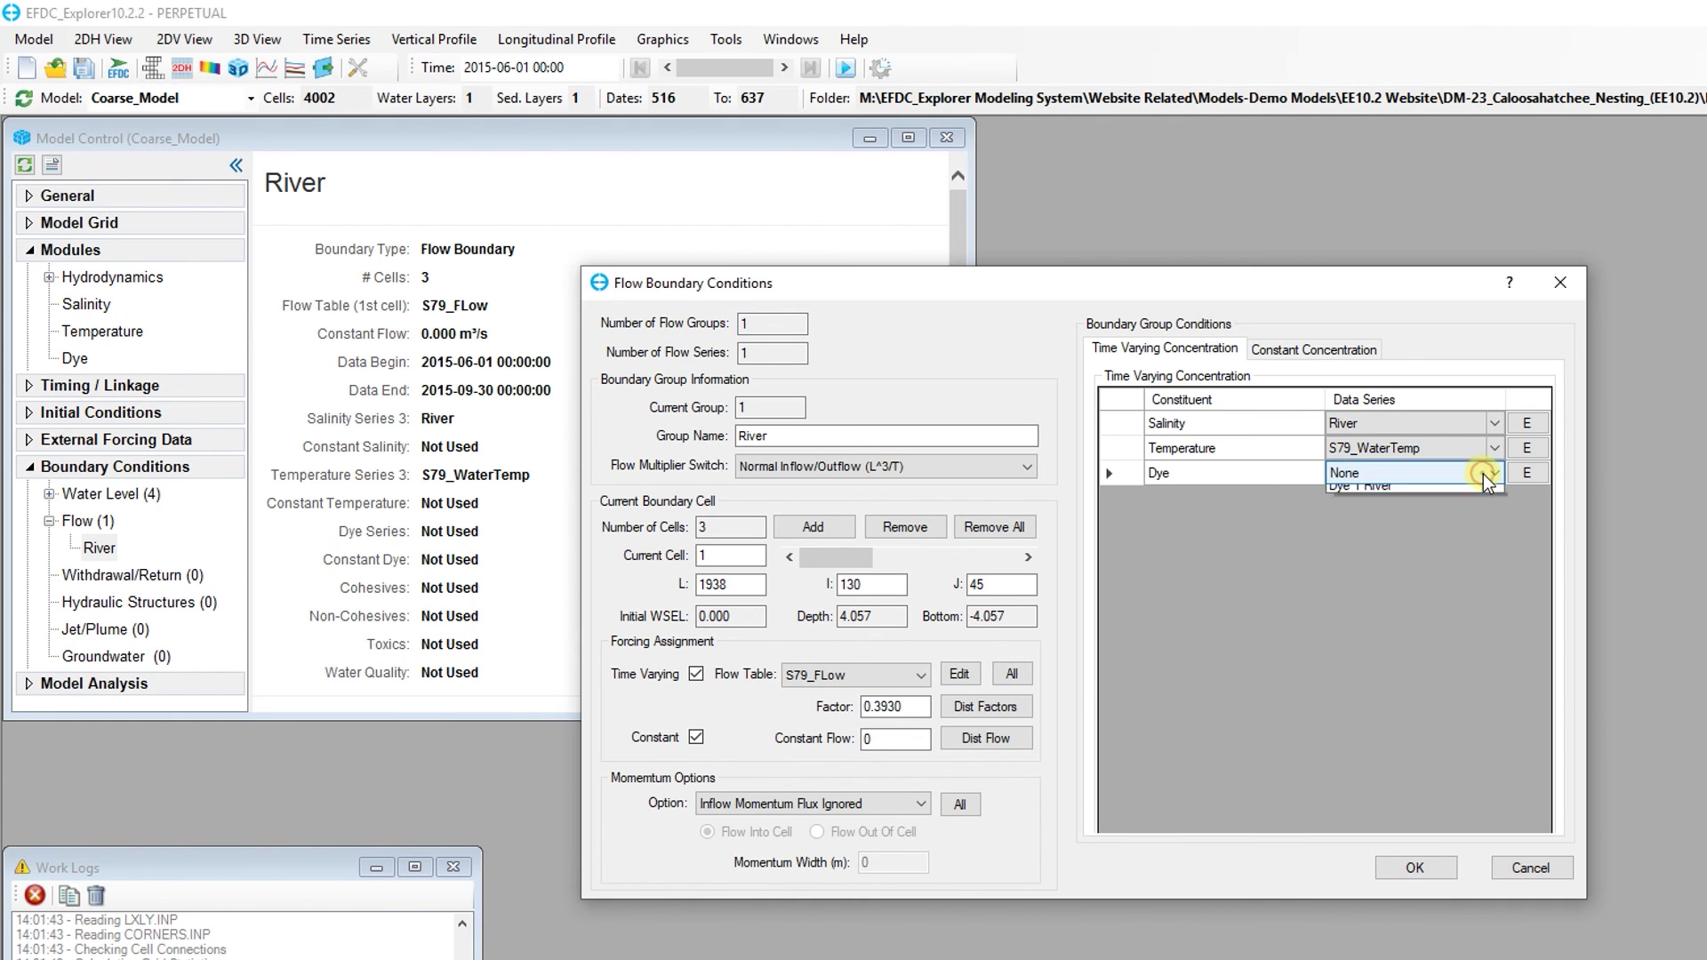
{"action": "left_click", "coordinate": [1477, 505]}
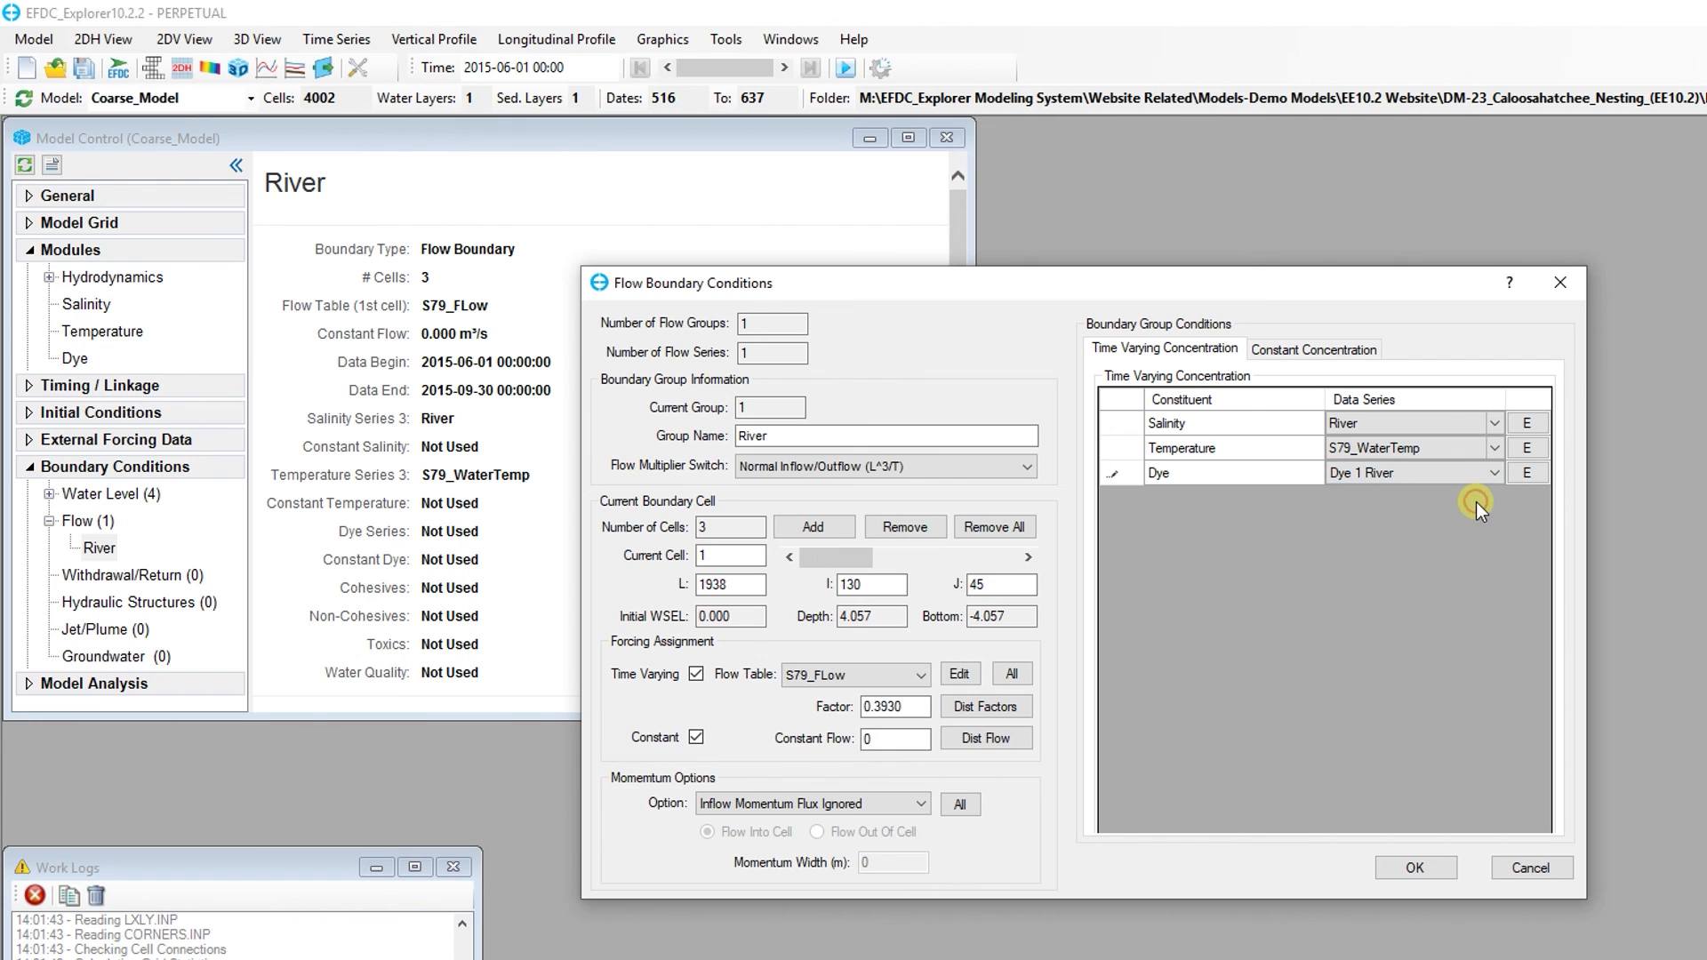
{"action": "left_click", "coordinate": [1437, 872]}
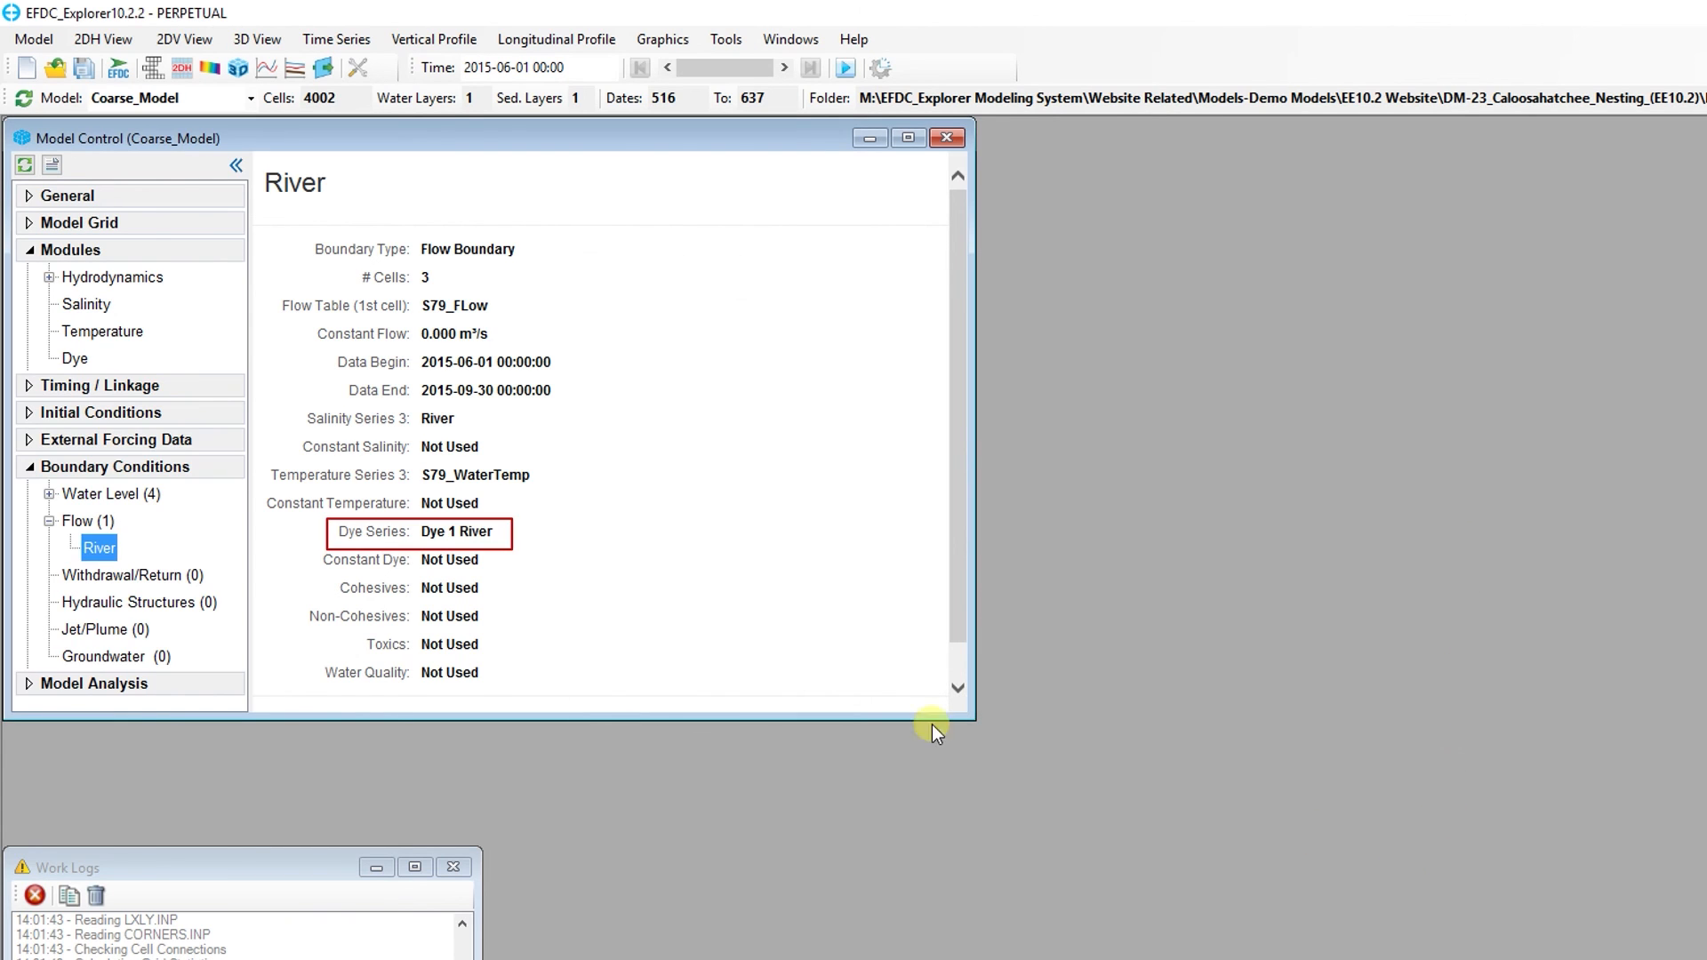